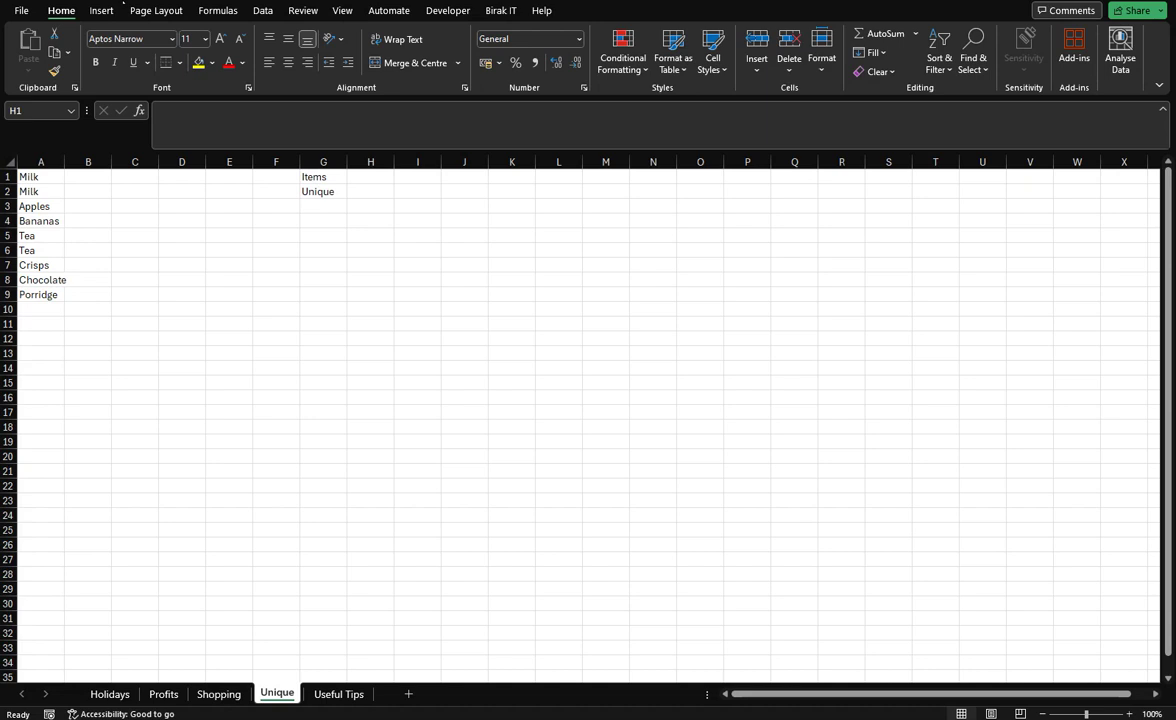
View the Shopping sheet's item list, then go back to the Unique sheet
click(226, 703)
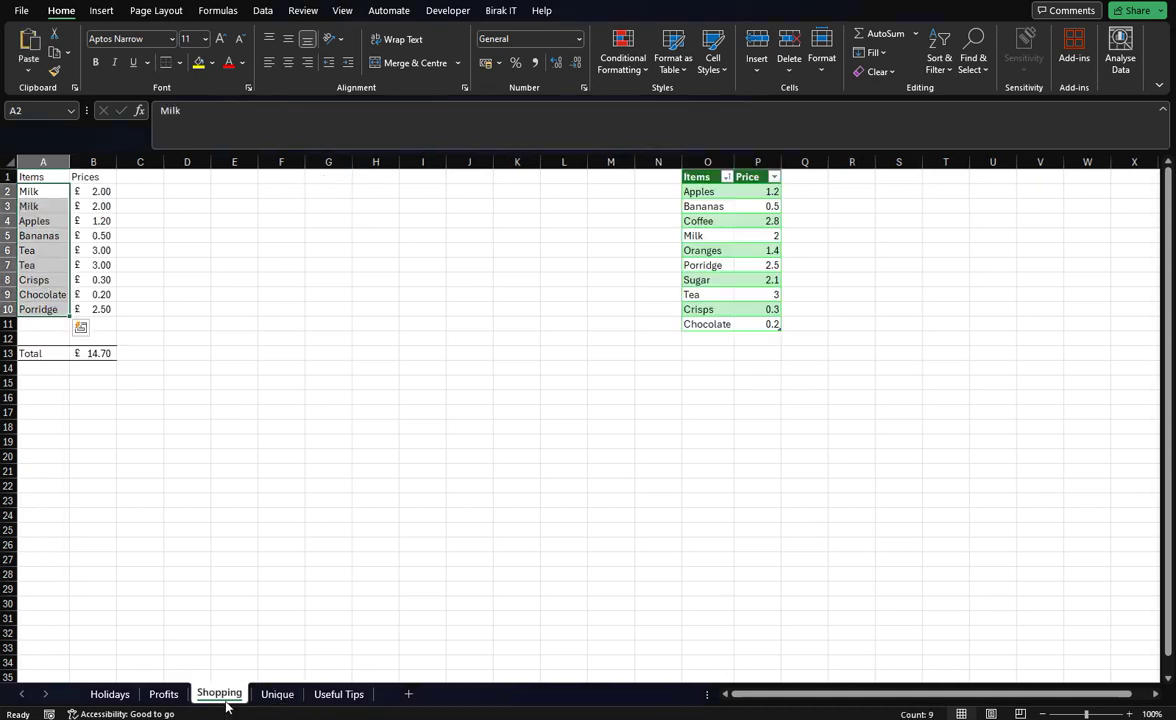
click(139, 292)
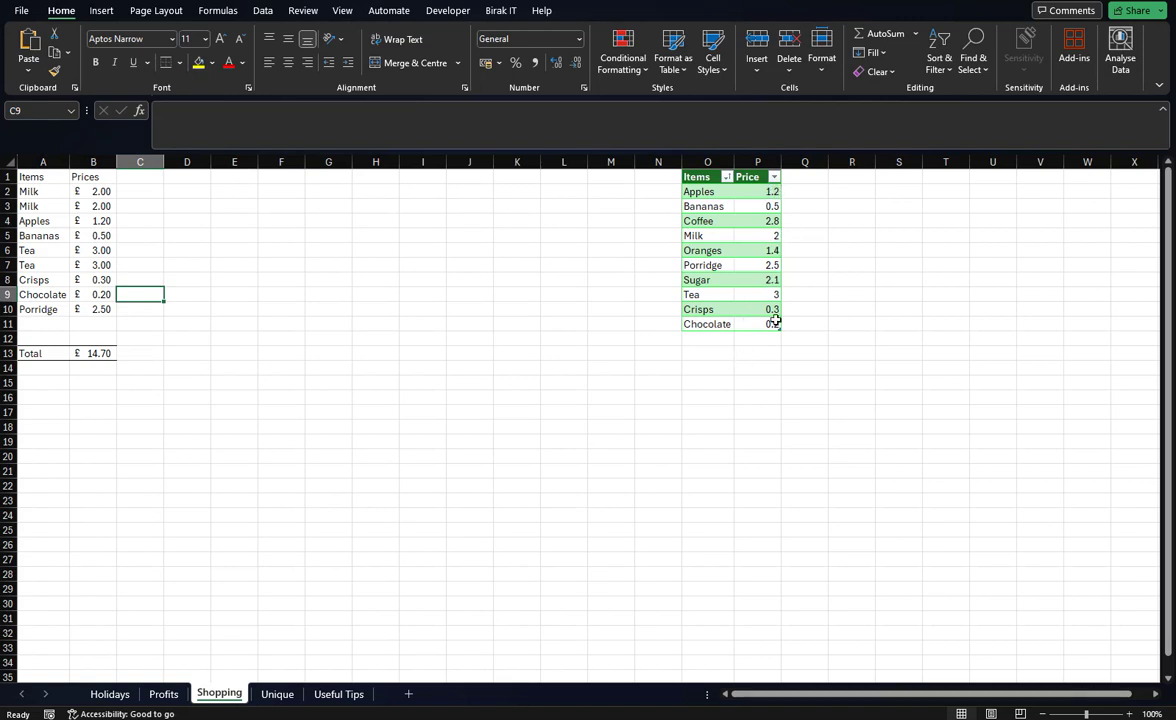
click(272, 693)
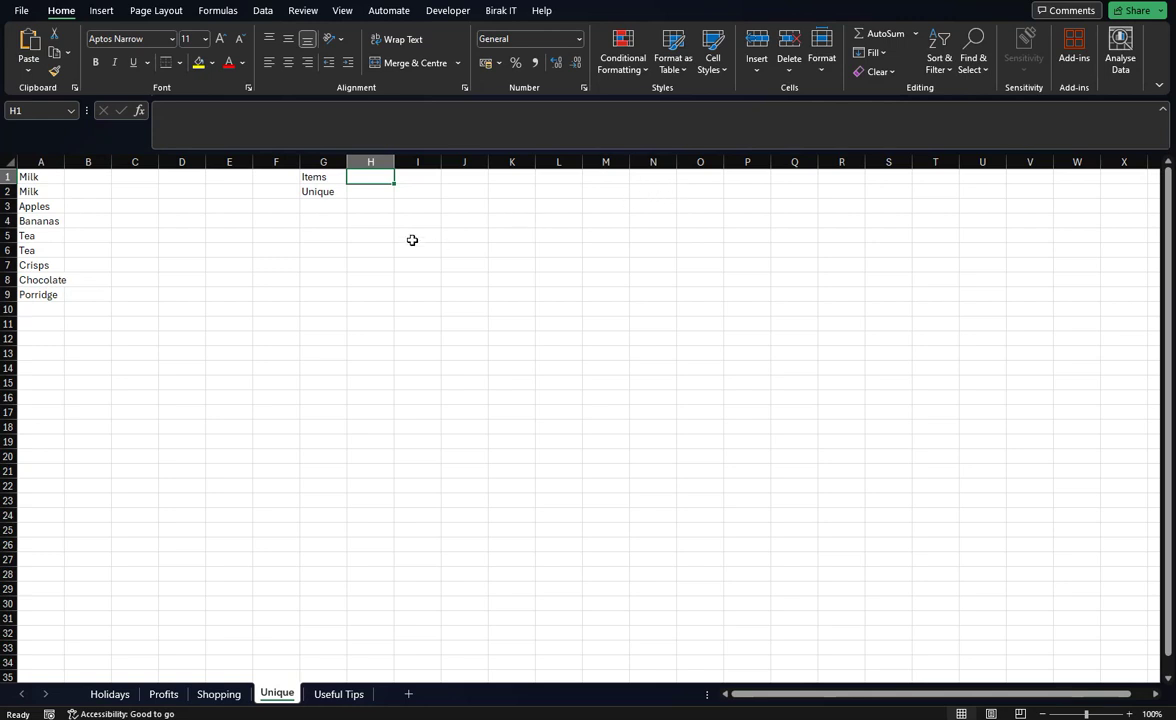
Select cell H2 next to the Unique label
click(386, 193)
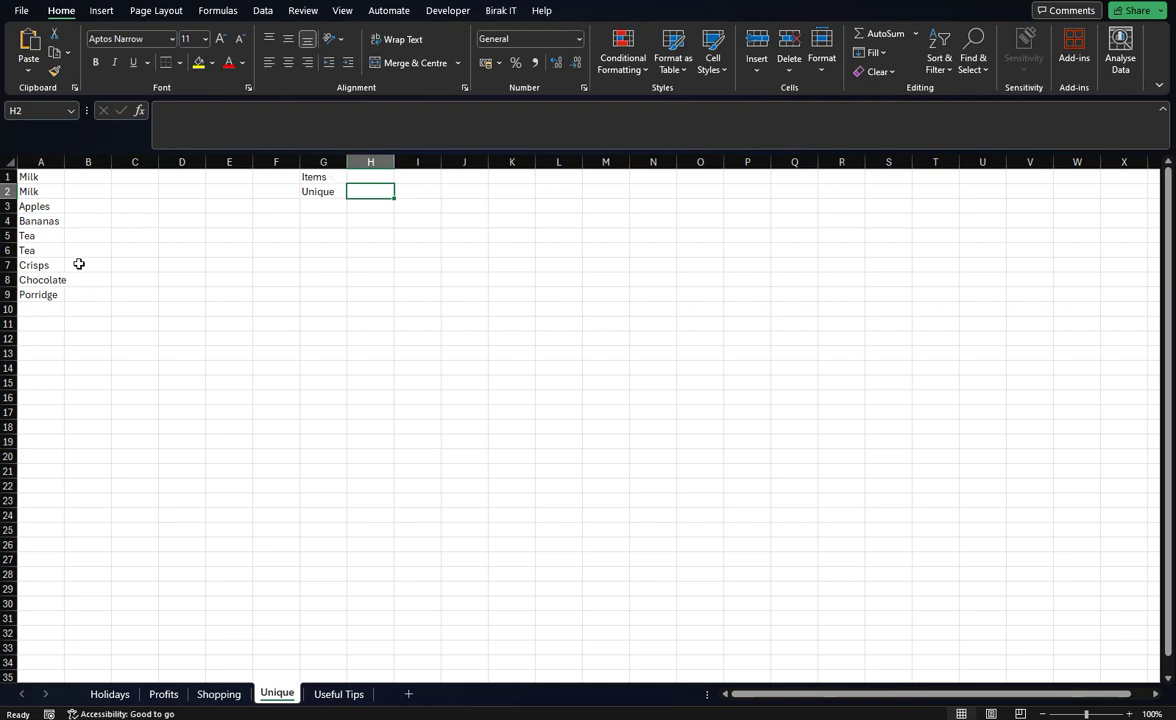
Highlight sample items in column A, then start a formula entry in cell H1
drag(40, 206, 38, 221)
drag(55, 265, 47, 292)
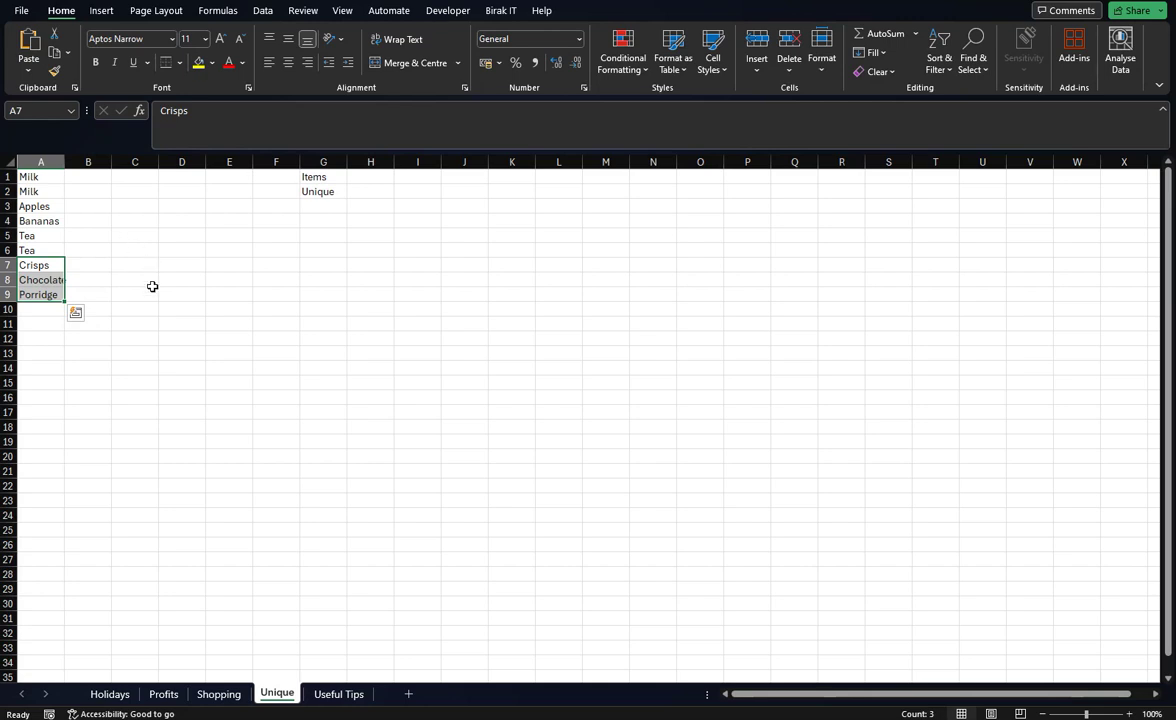
click(349, 178)
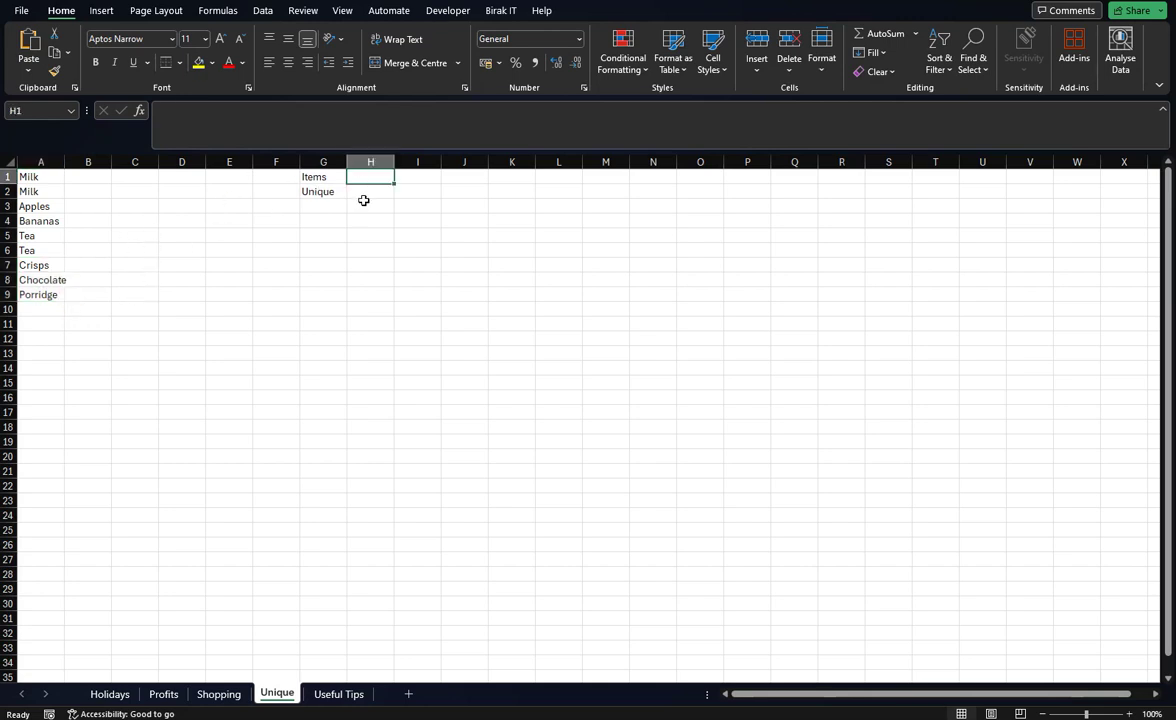
click(361, 190)
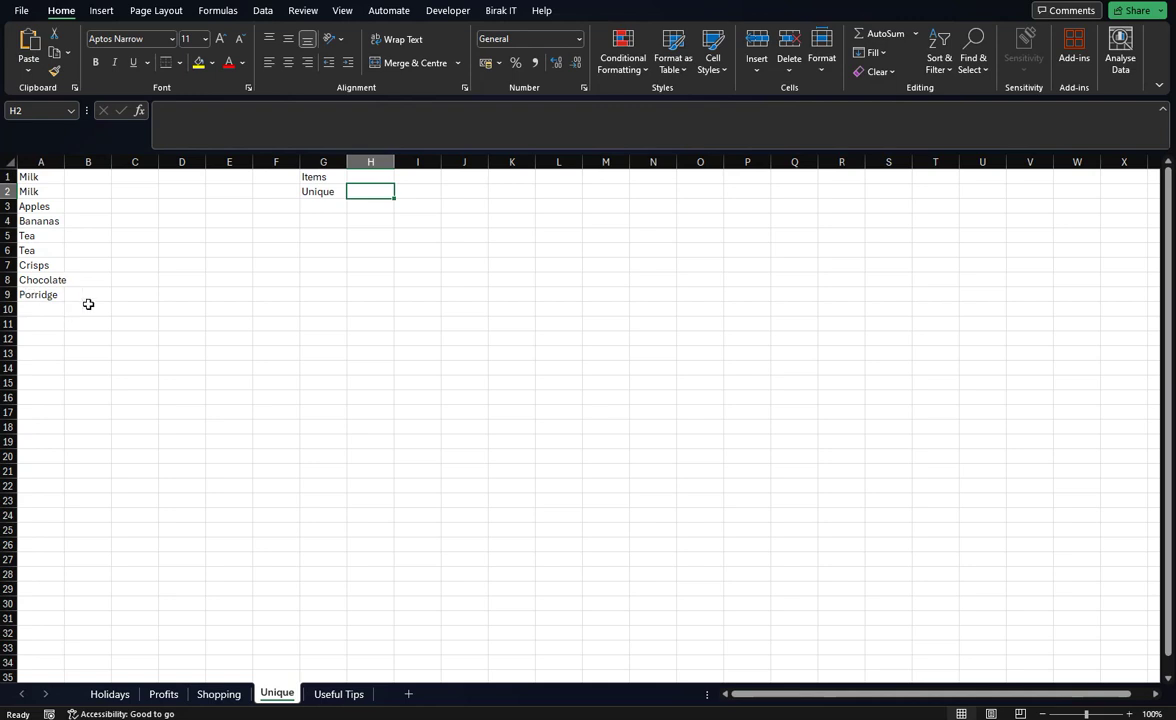
click(372, 177)
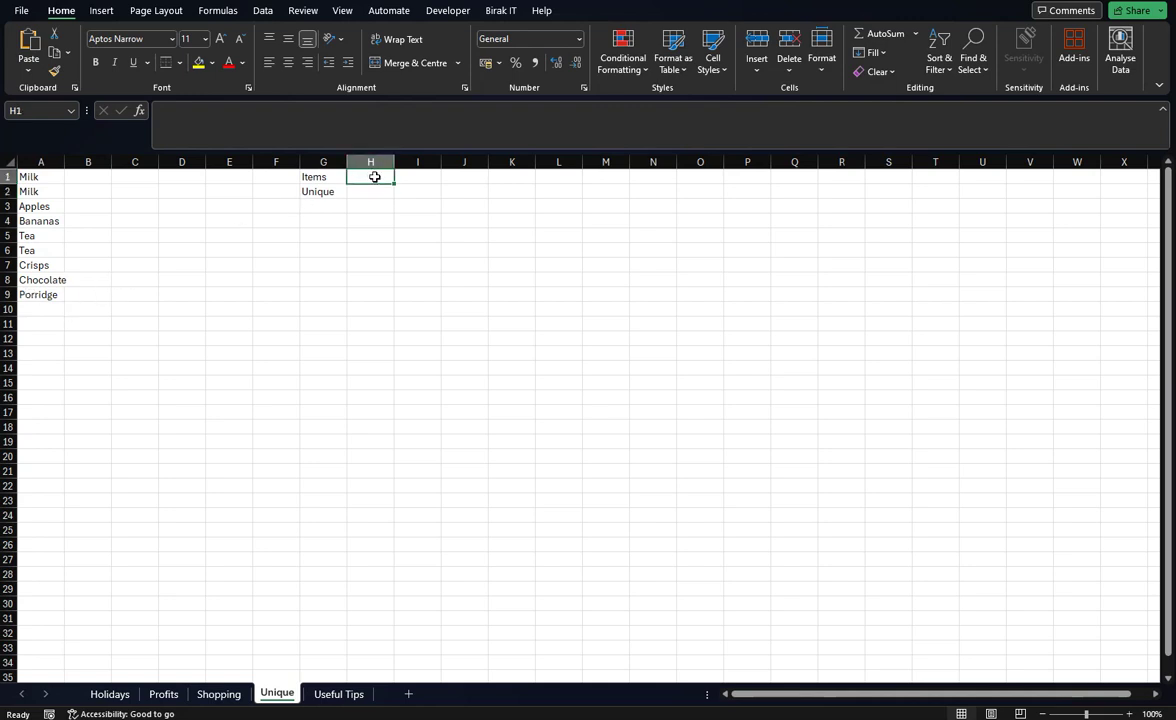
click(329, 133)
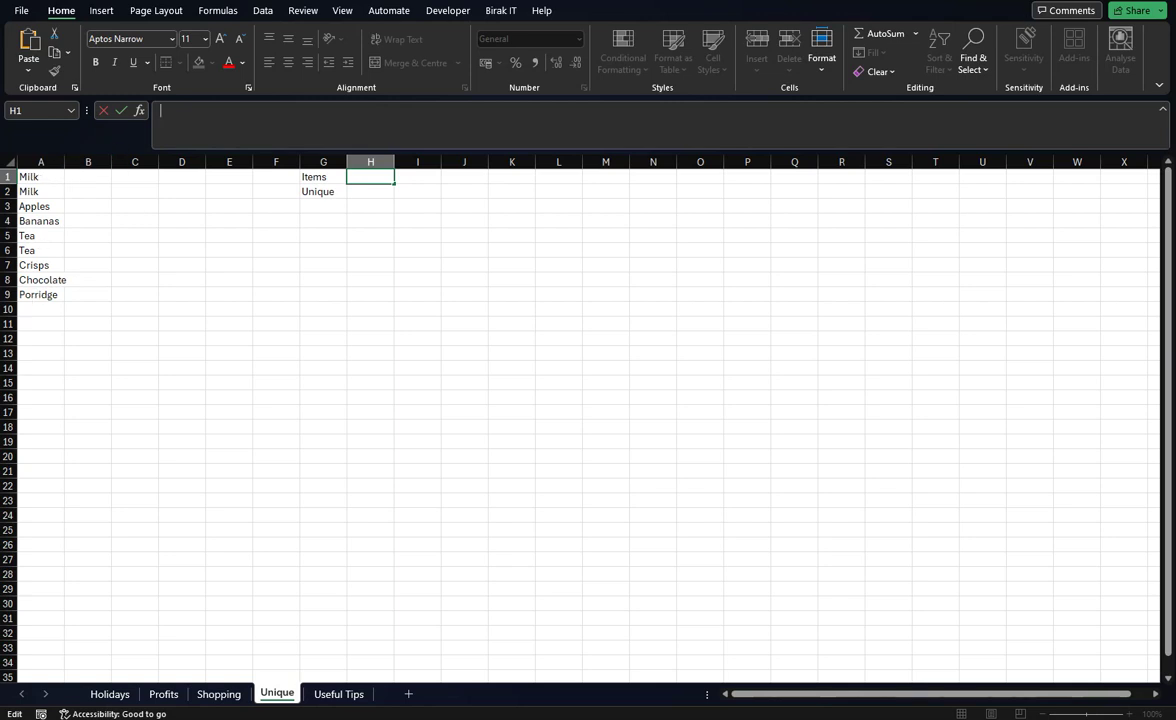
Copy the =COUNTA(A2:A12) formula from ChatGPT's answer and return to Excel
click(1106, 3)
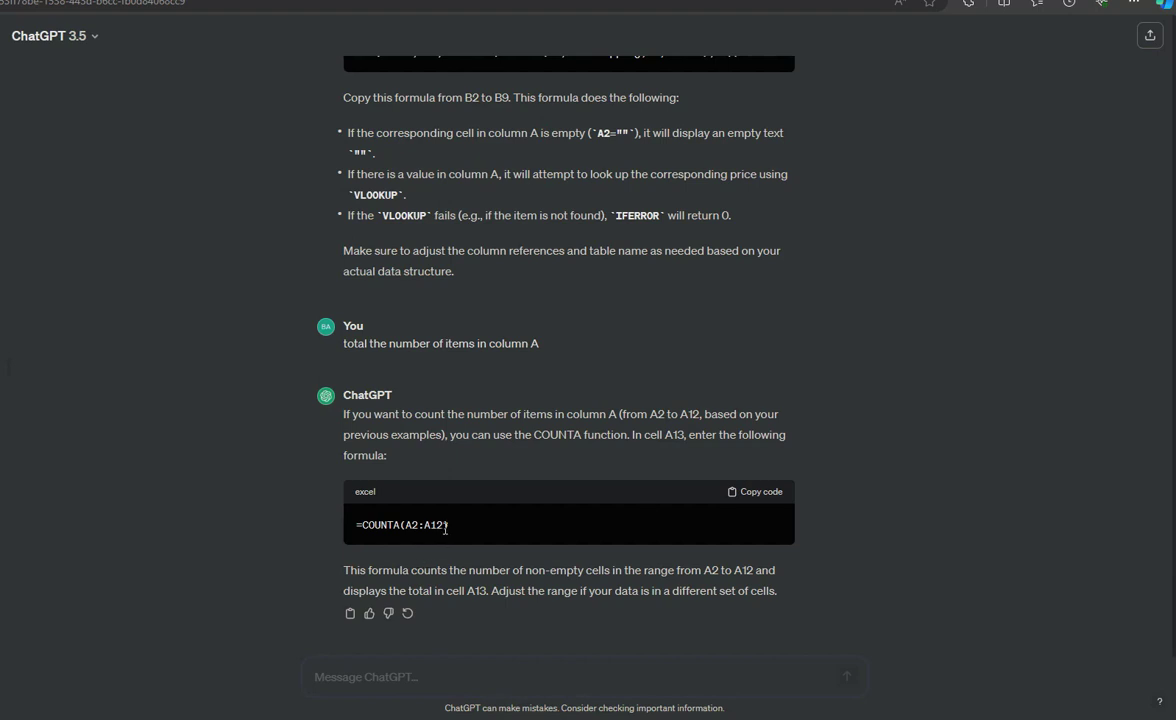
click(761, 492)
mouse_move(377, 716)
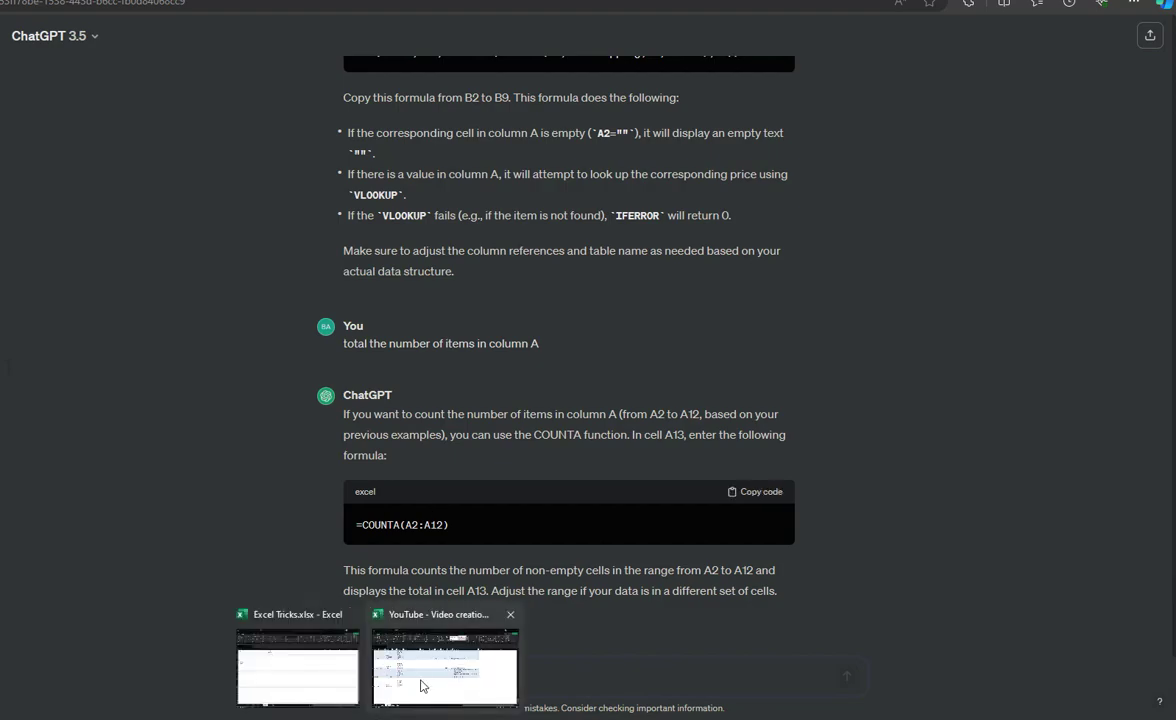
click(297, 665)
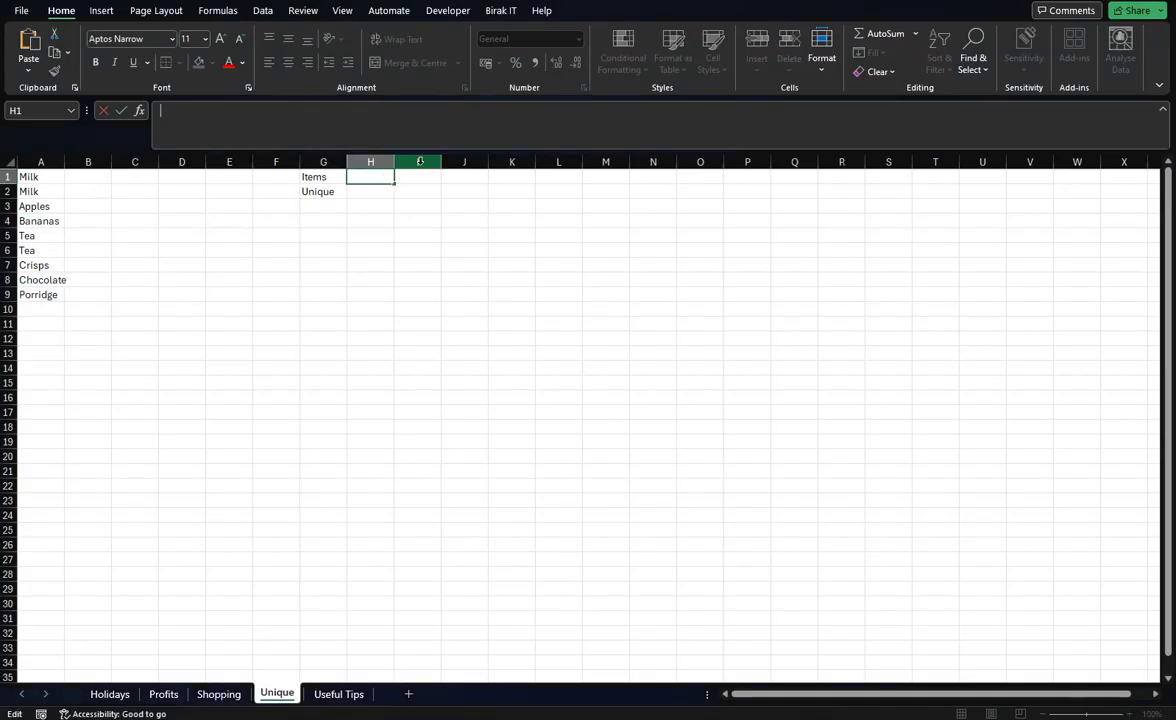
Paste the COUNTA formula into H1 with its range moved to A1:A11, giving 9
text(=COUNTA(A2:A12))
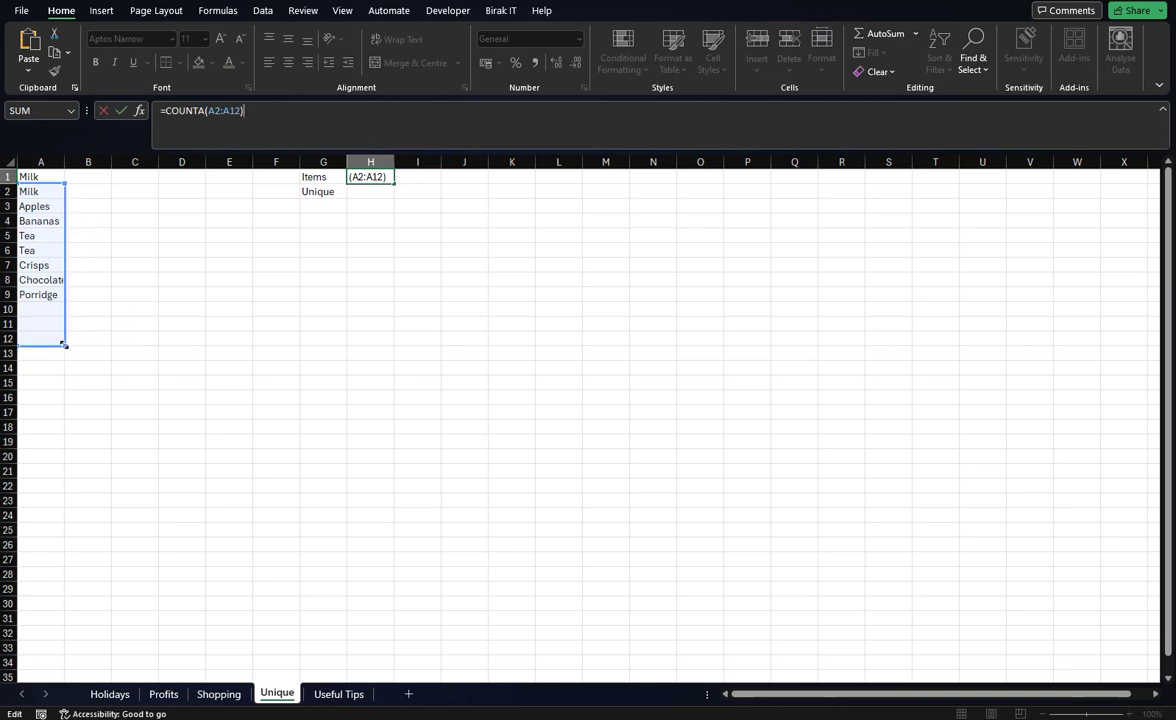
mouse_move(63, 344)
mouse_down()
mouse_move(53, 294)
mouse_move(52, 488)
mouse_move(47, 307)
mouse_move(52, 373)
mouse_move(52, 322)
mouse_move(53, 346)
mouse_up()
drag(53, 186, 53, 179)
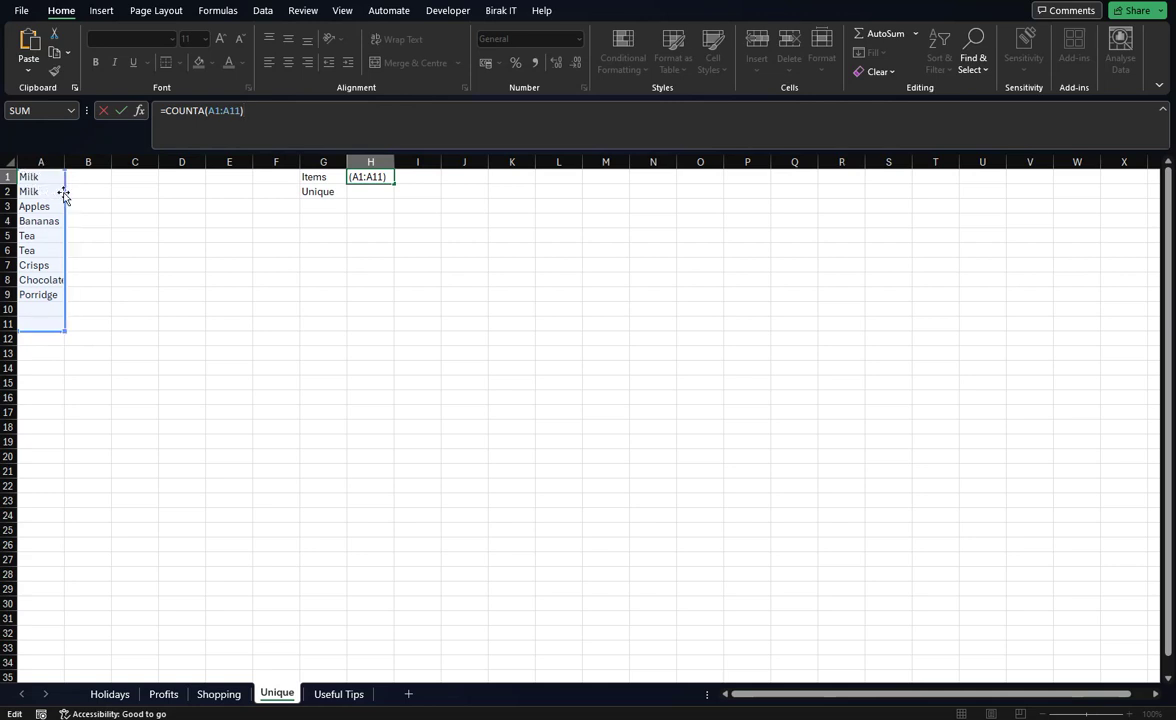
click(119, 112)
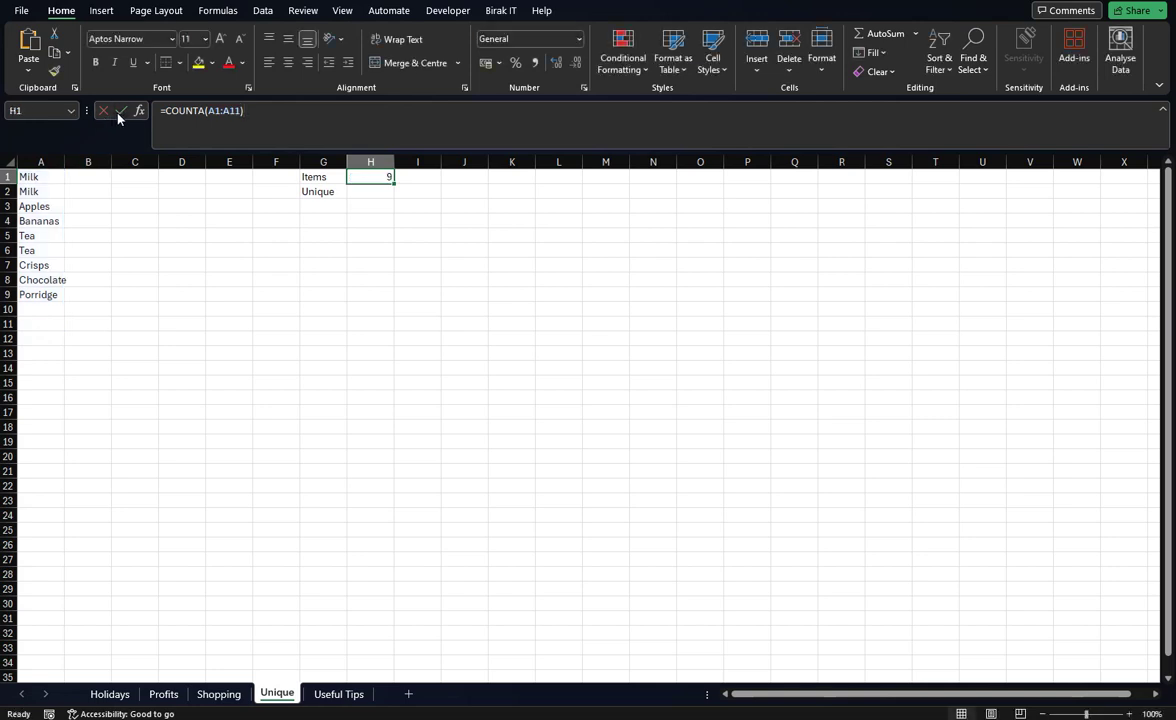
click(362, 190)
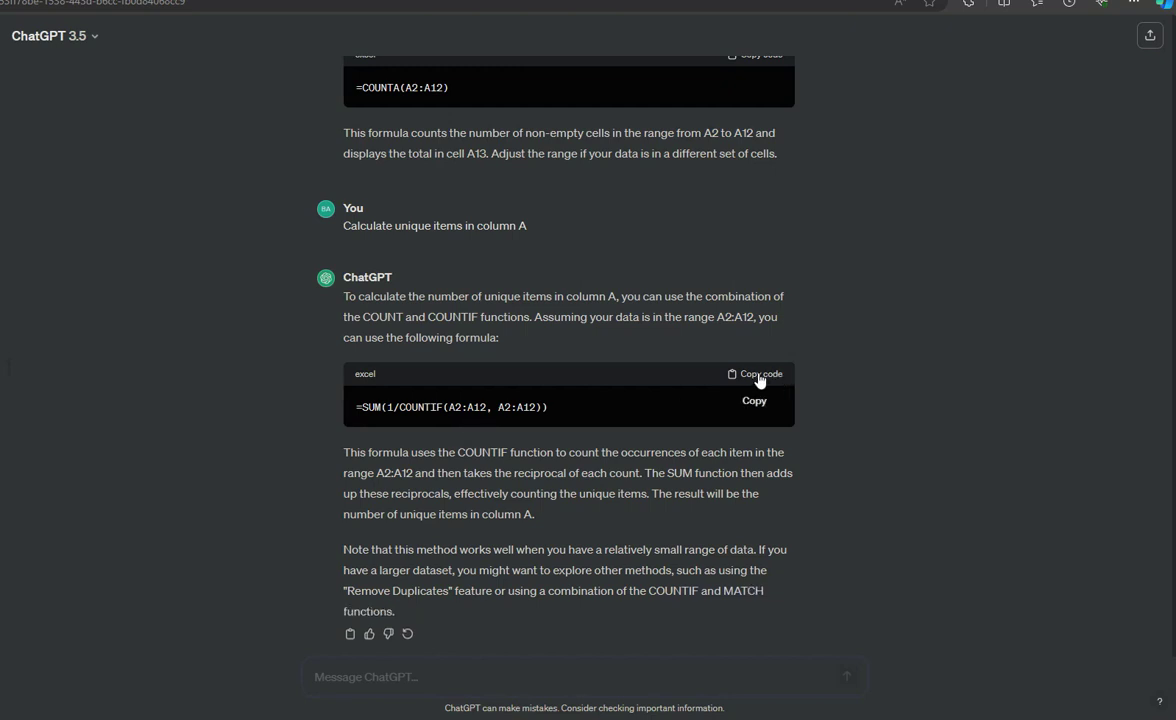
Copy ChatGPT's =SUM(1/COUNTIF(A2:A12, A2:A12)) formula and begin an entry in Excel's H2
scroll(530, 500, down, 1)
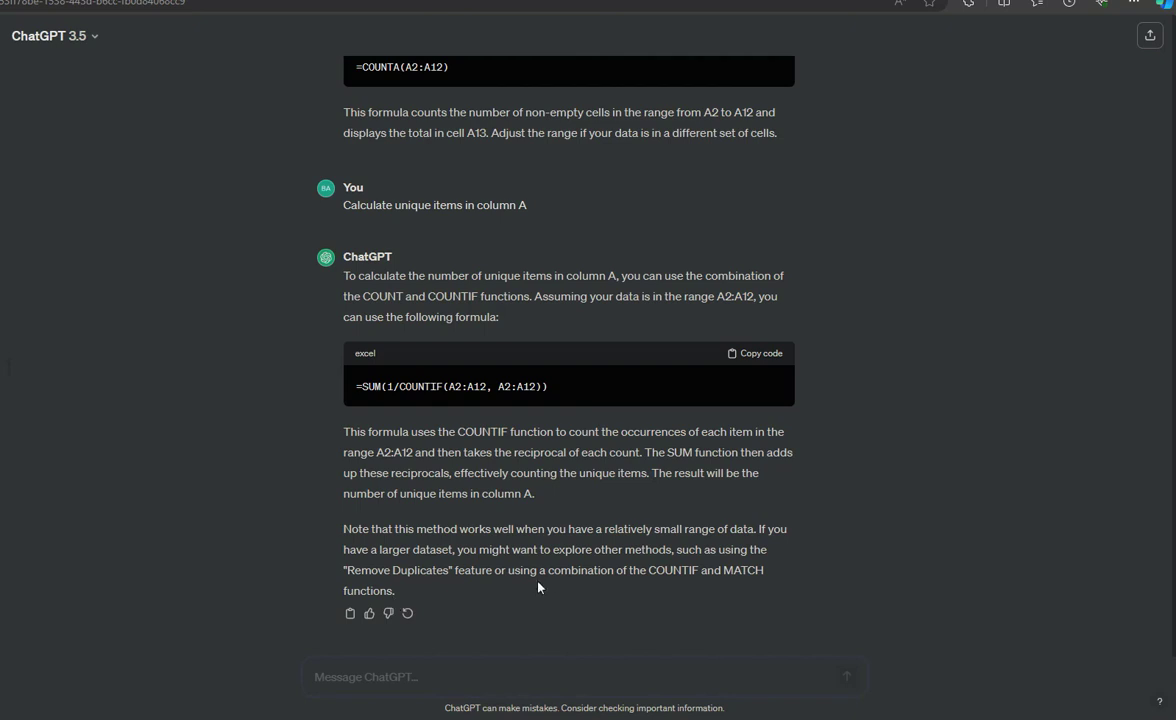
click(759, 354)
mouse_move(300, 712)
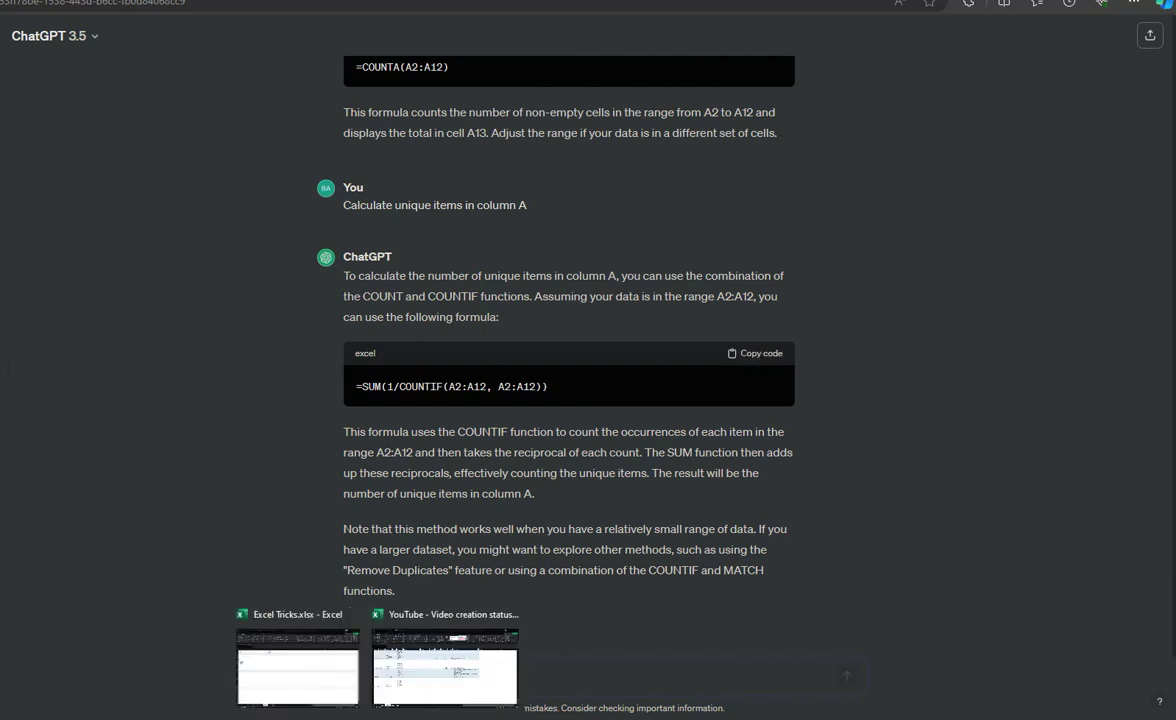
click(312, 690)
click(452, 135)
Paste the unique-count formula into H2 and change both COUNTIF ranges to A1:A11
key(ctrl+v)
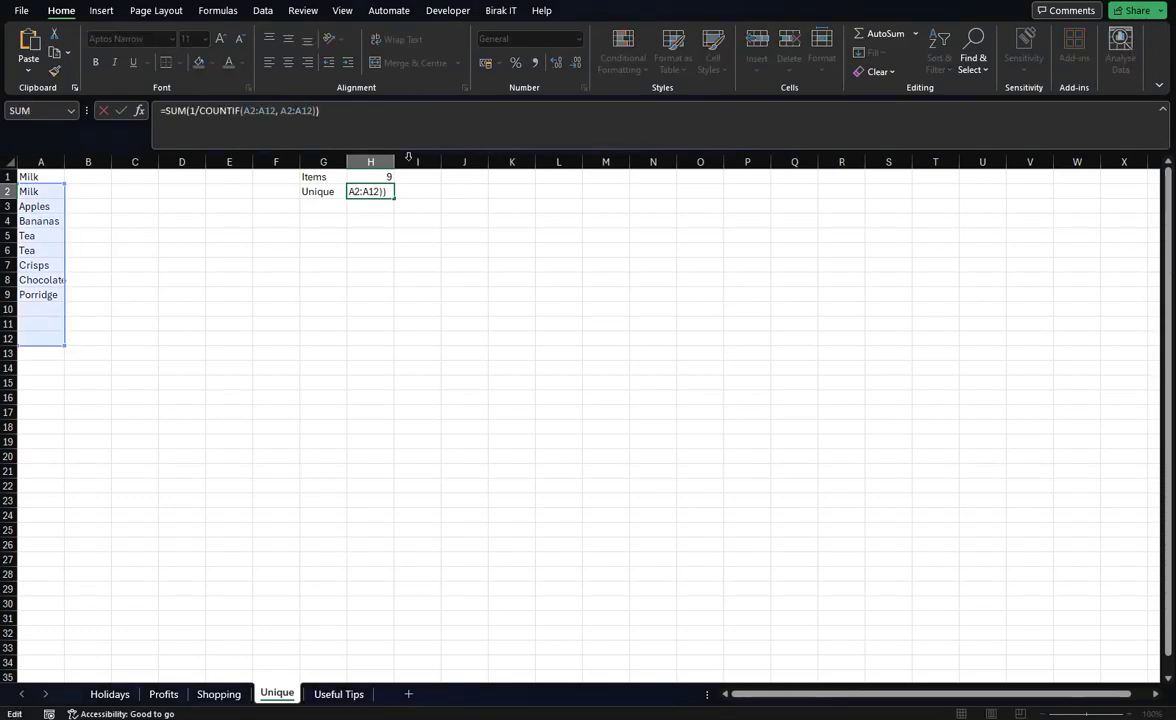
drag(65, 200, 64, 185)
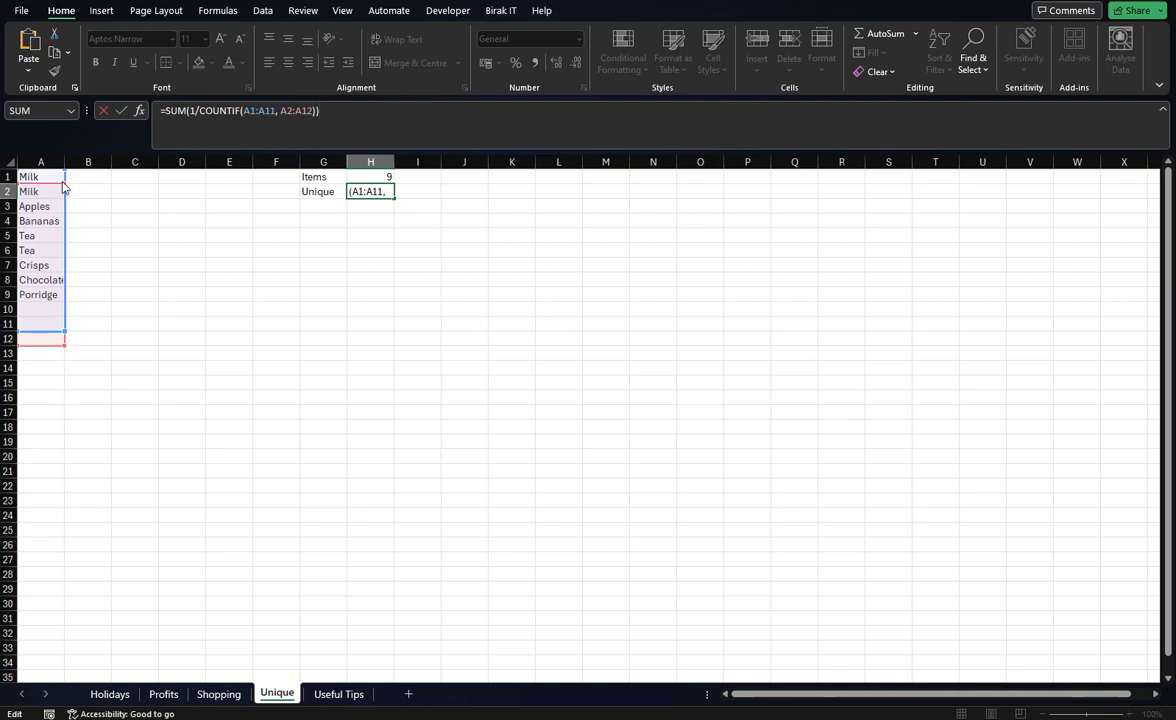
click(119, 112)
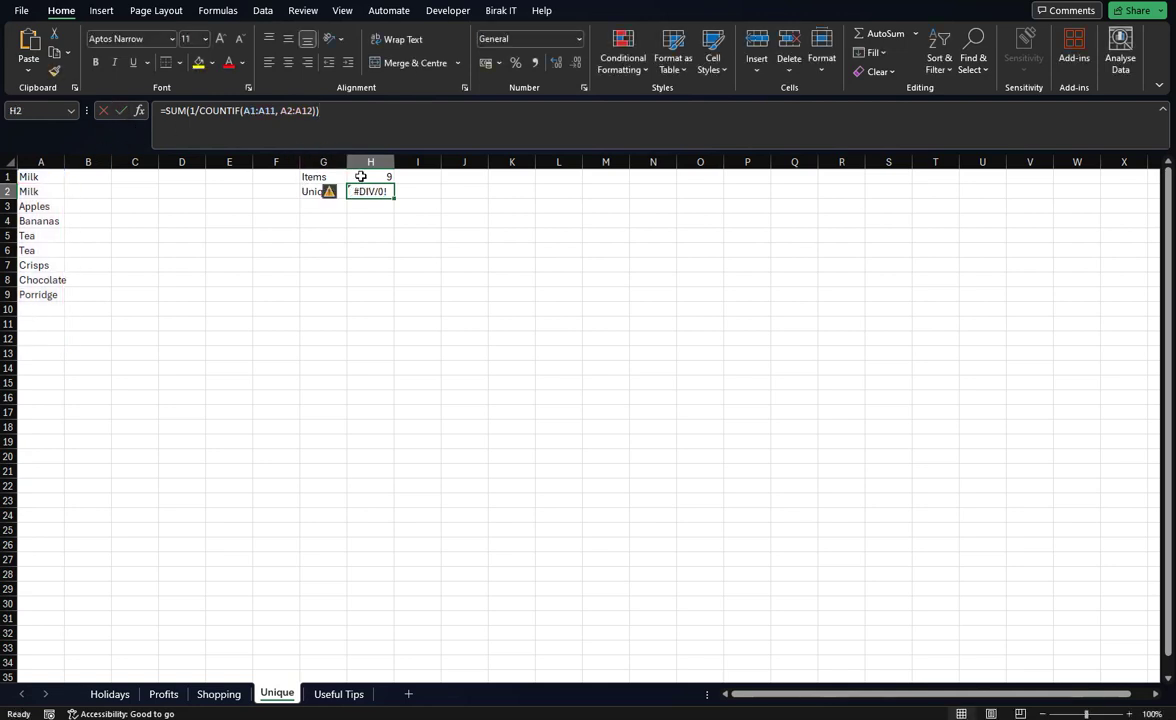
click(308, 110)
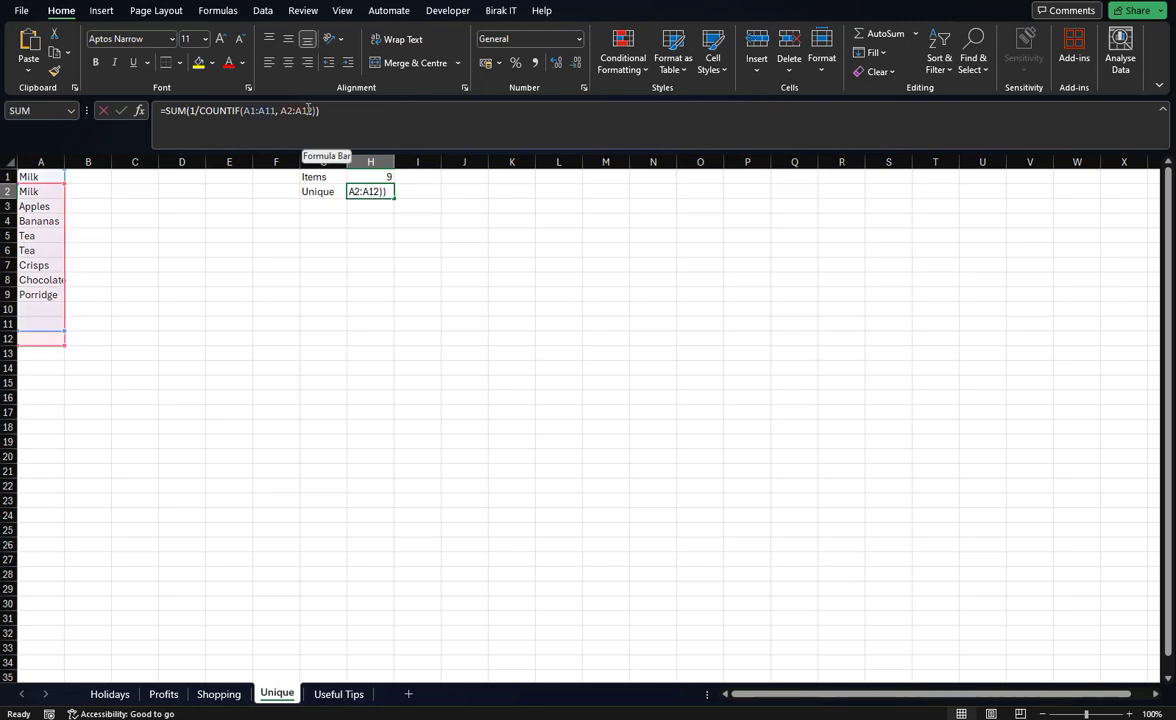
drag(308, 110, 314, 110)
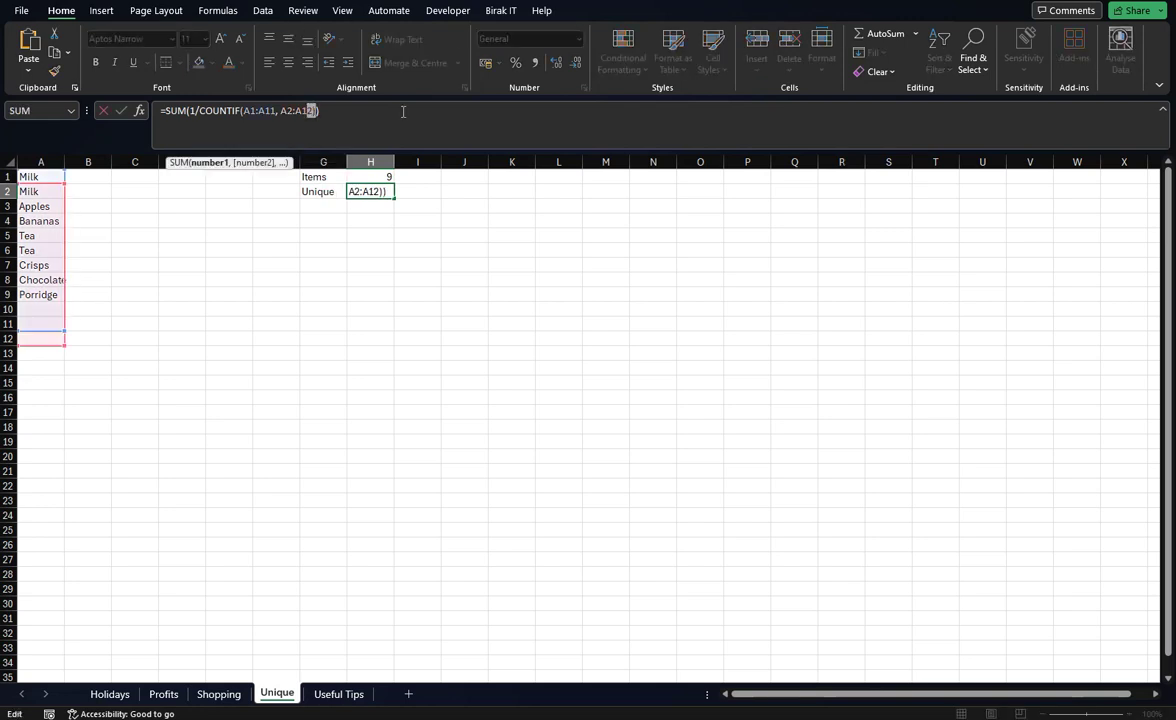
text(1)
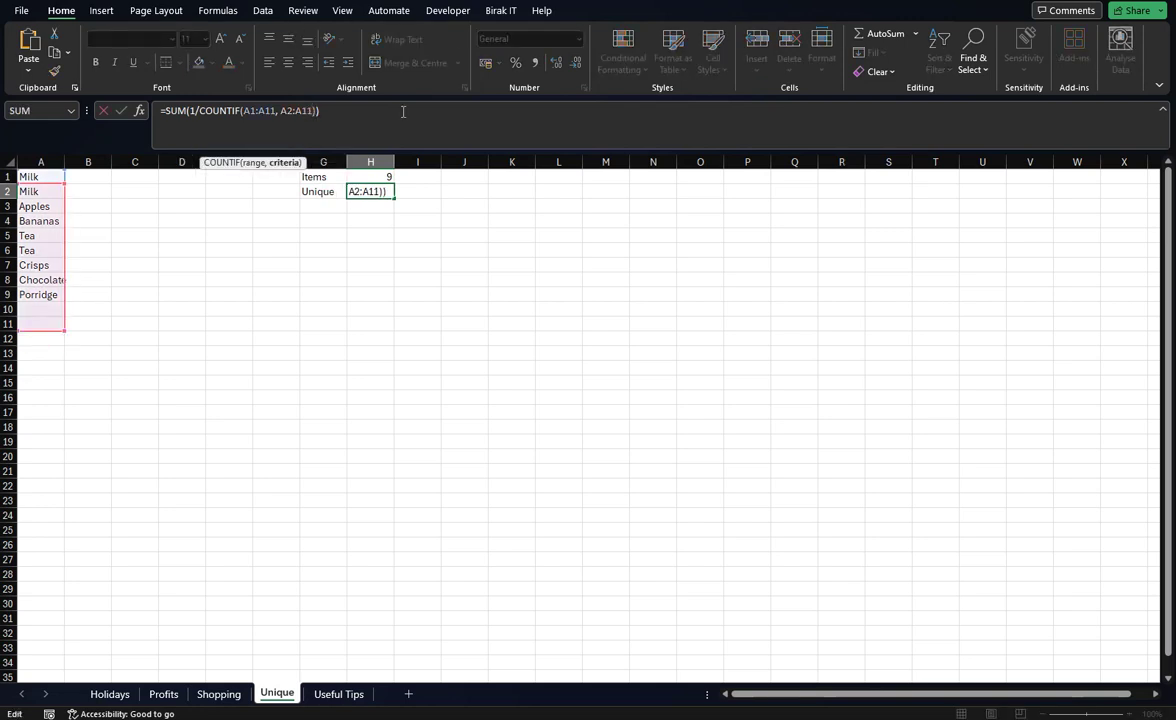
key(Return)
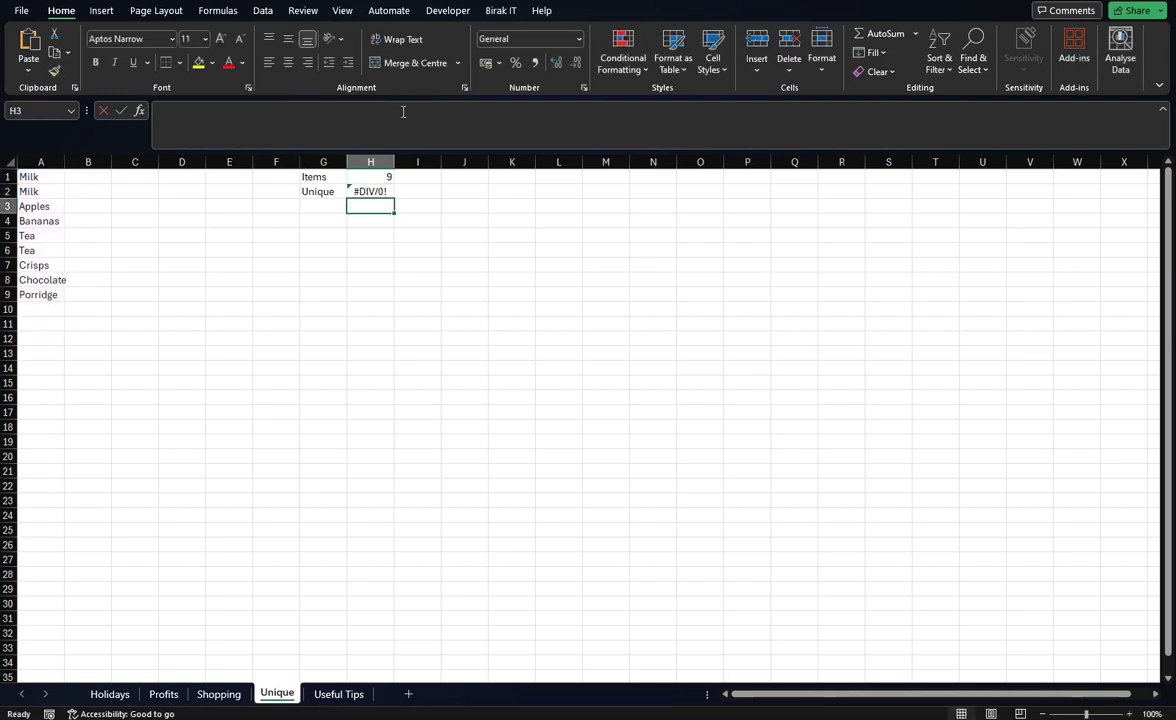
click(380, 190)
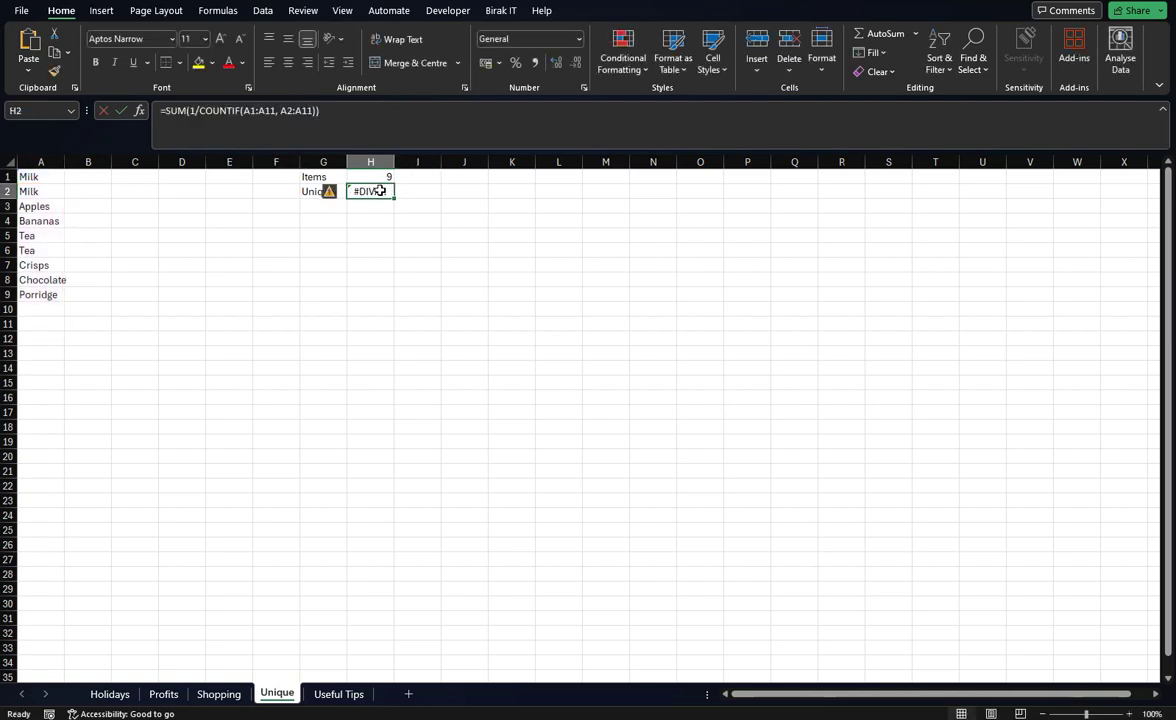
click(283, 110)
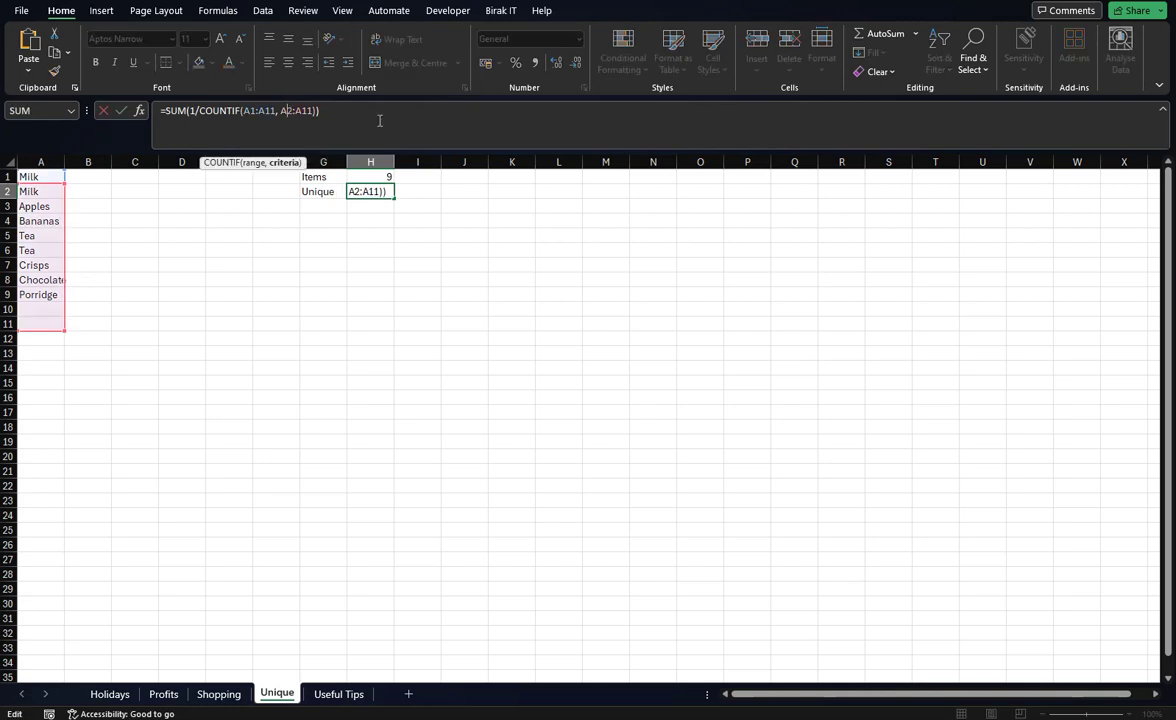
key(Delete)
text(1)
key(ctrl+Return)
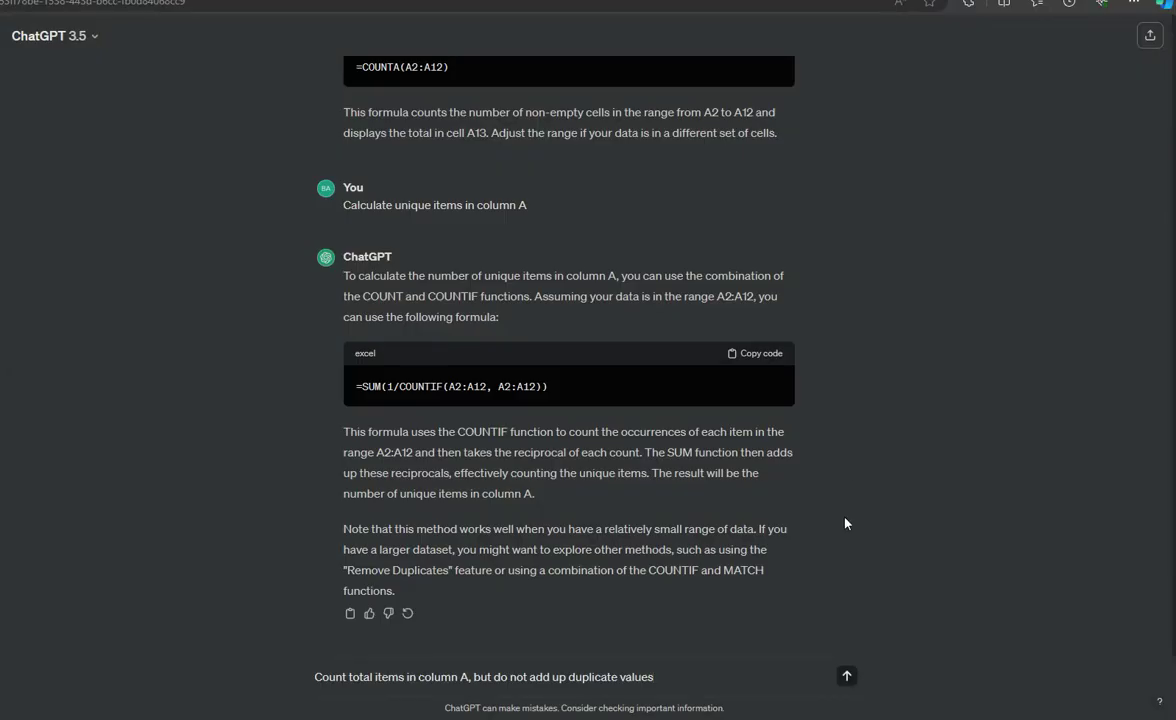
Ask ChatGPT how to count items without duplicates and scroll through its reply
key(Return)
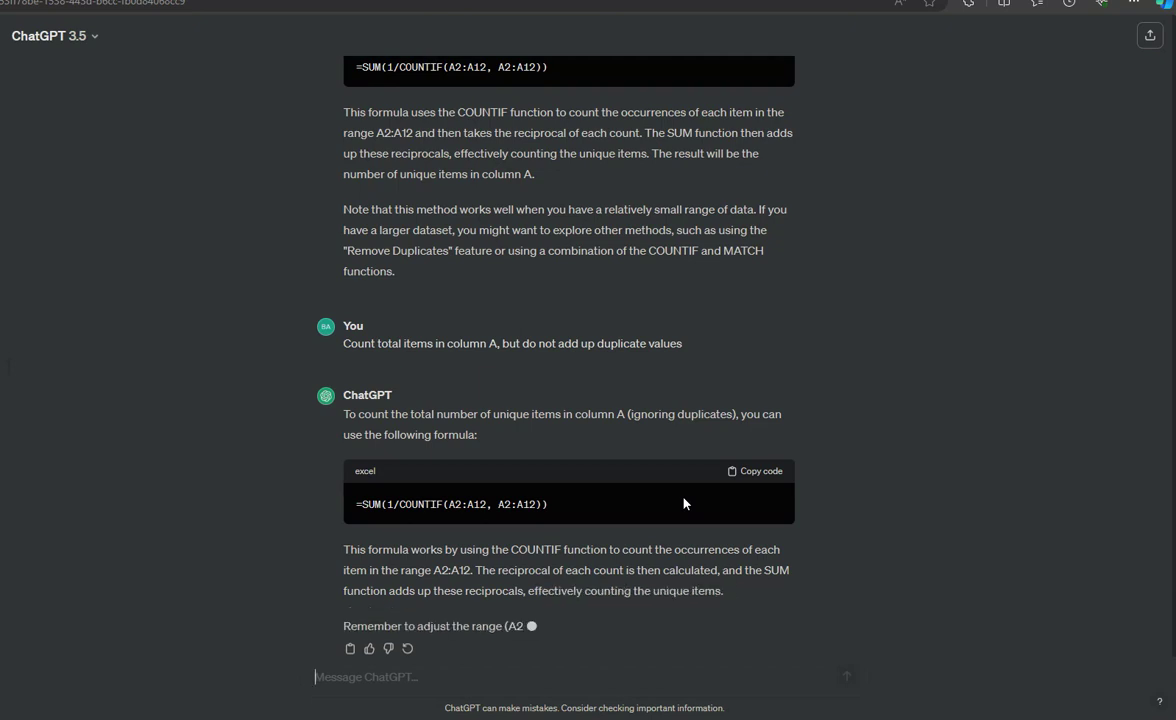
scroll(685, 503, down, 1)
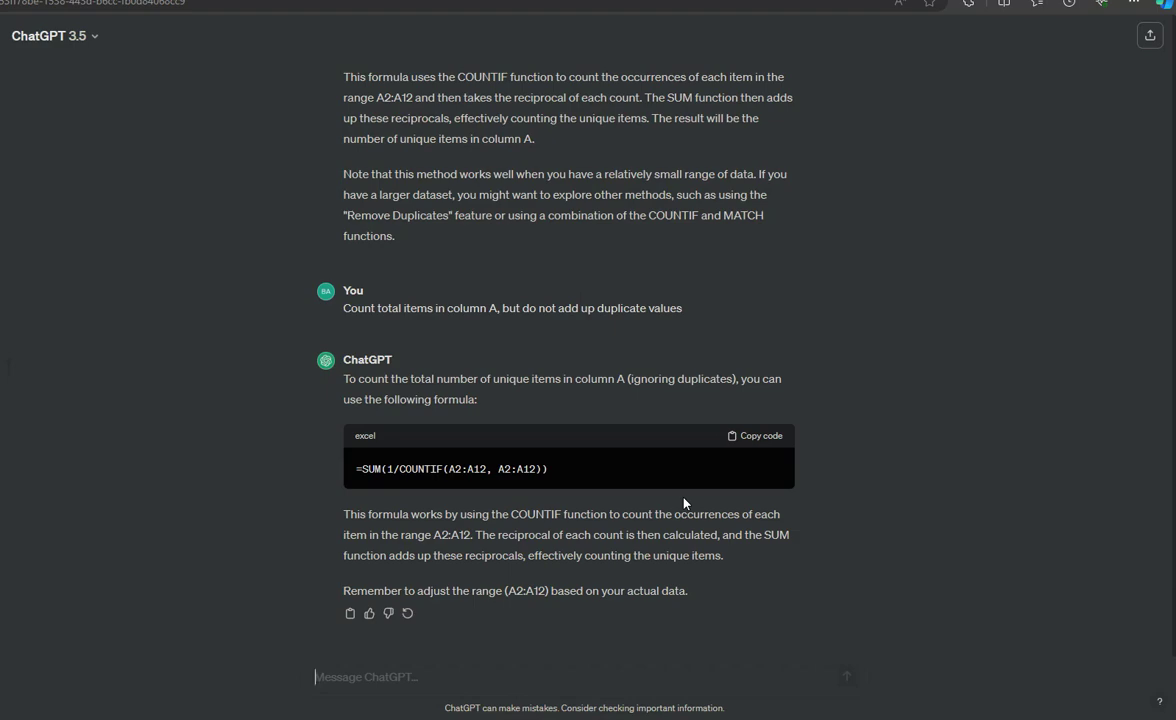
scroll(685, 503, up, 3)
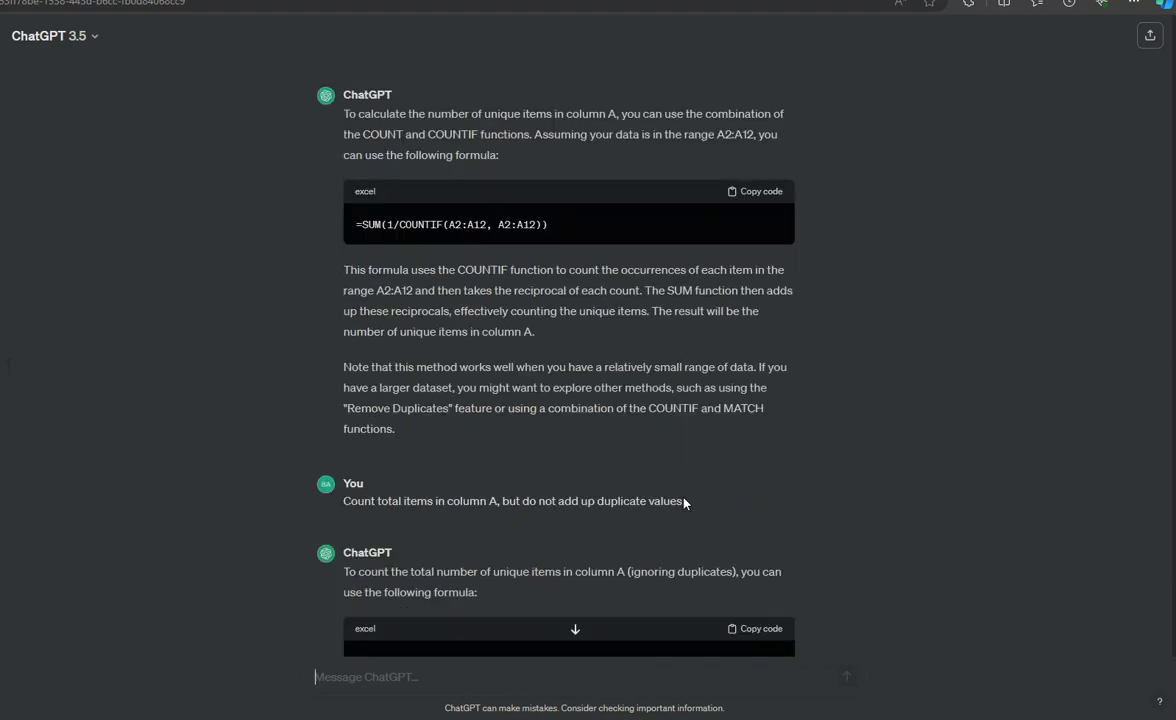
scroll(685, 503, down, 2)
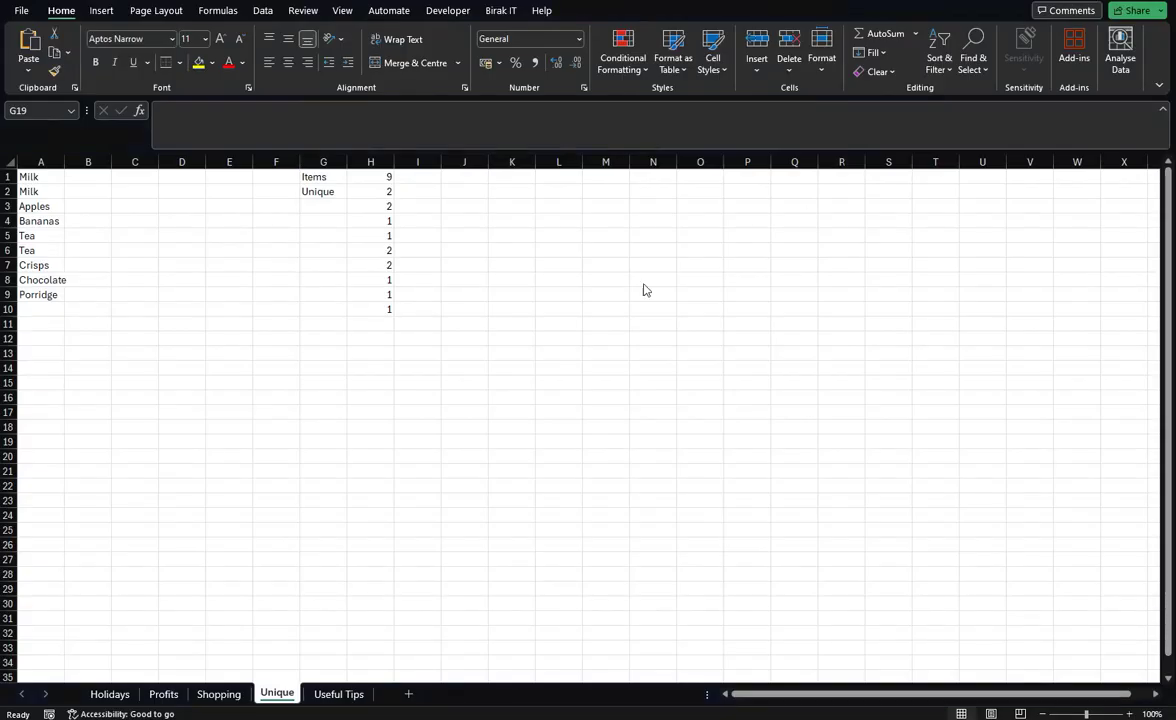
Inspect the spilled per-item counts below H2, then delete them from H2:H11
click(378, 190)
key(ctrl+shift+Down)
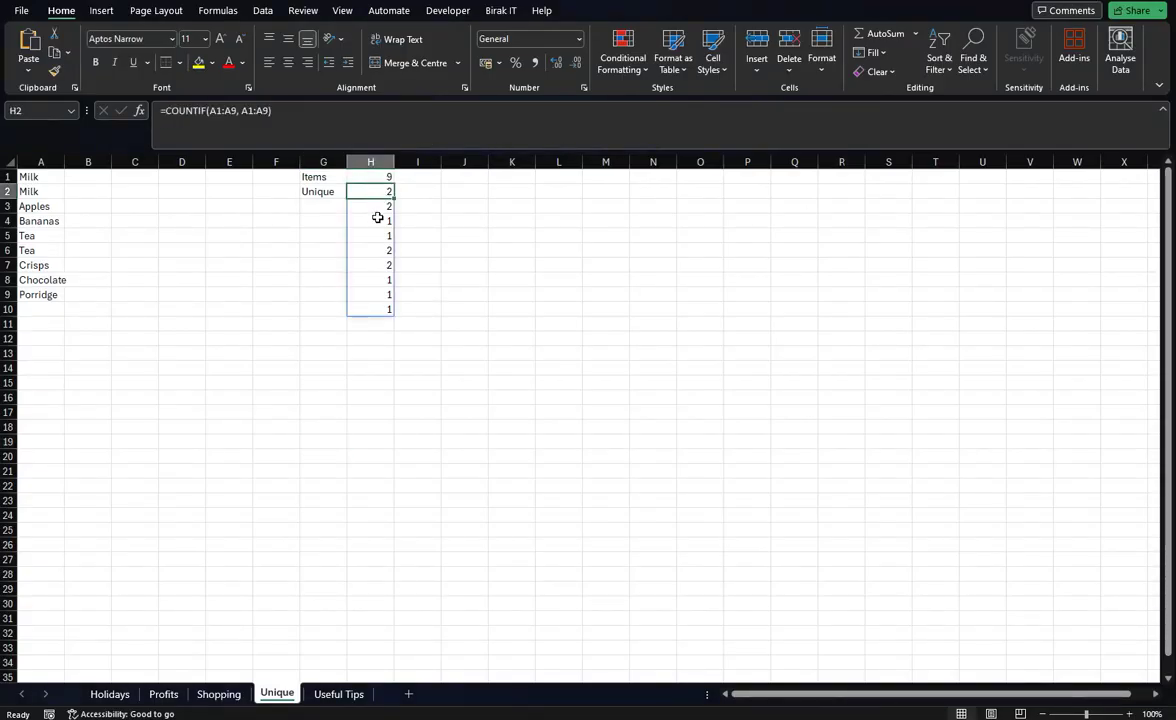
click(370, 313)
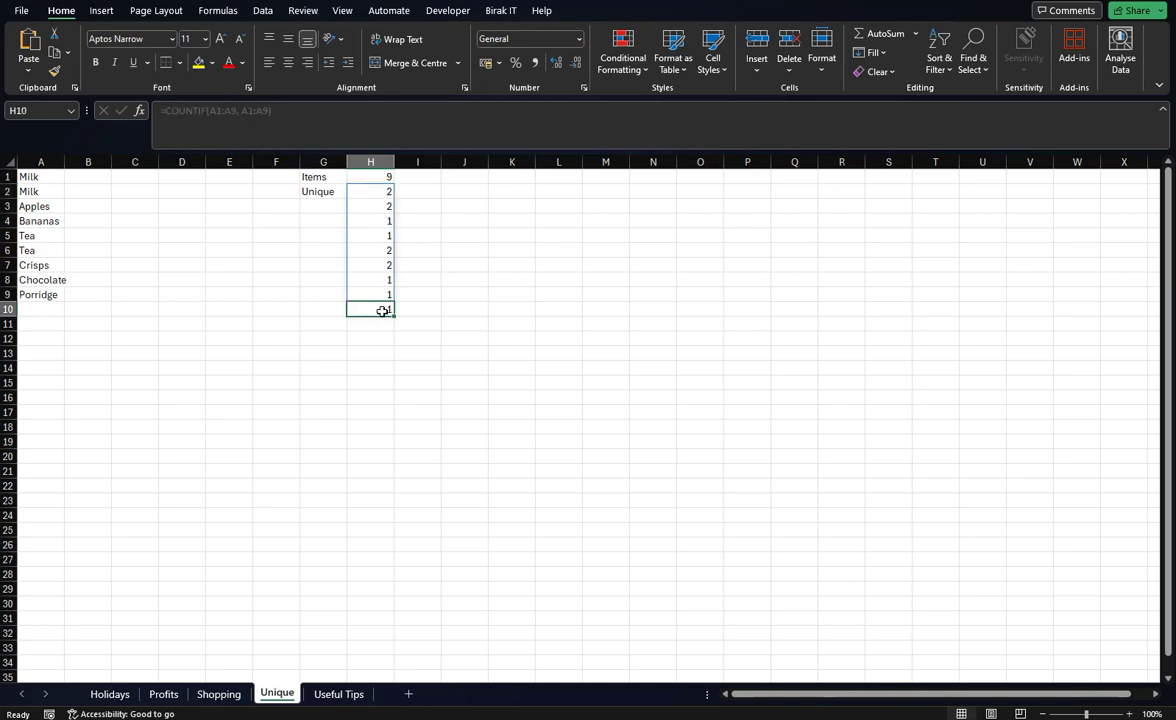
drag(394, 314, 367, 350)
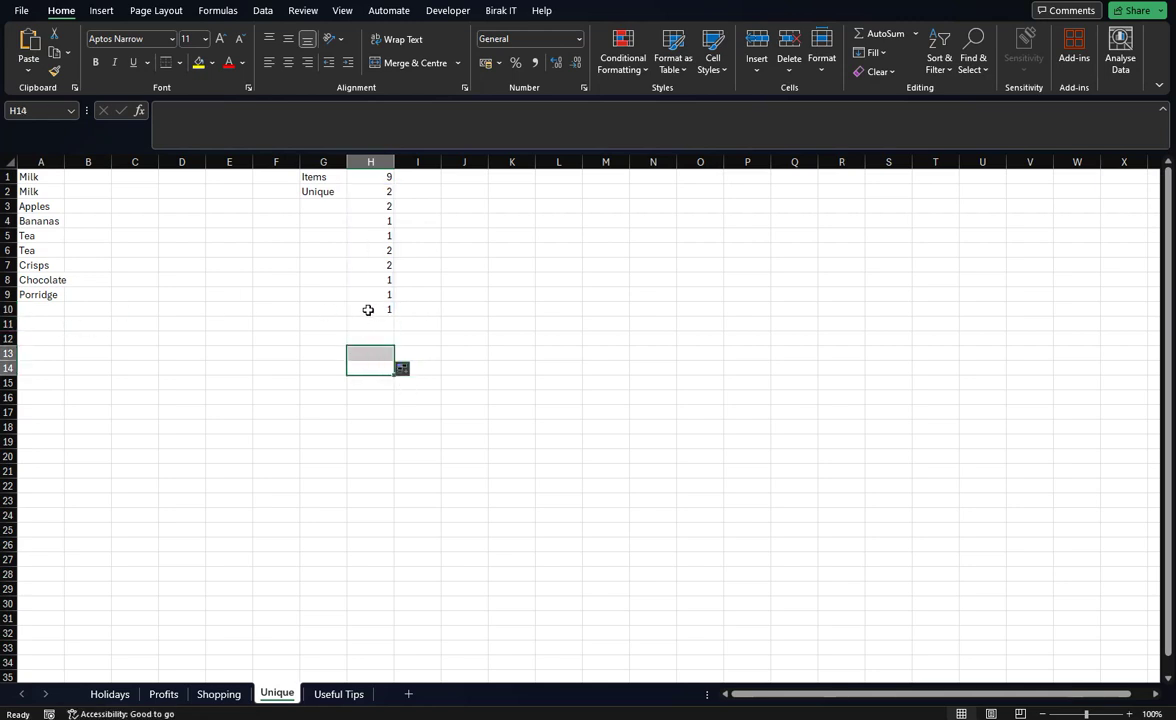
drag(367, 322, 369, 193)
key(Delete)
click(369, 193)
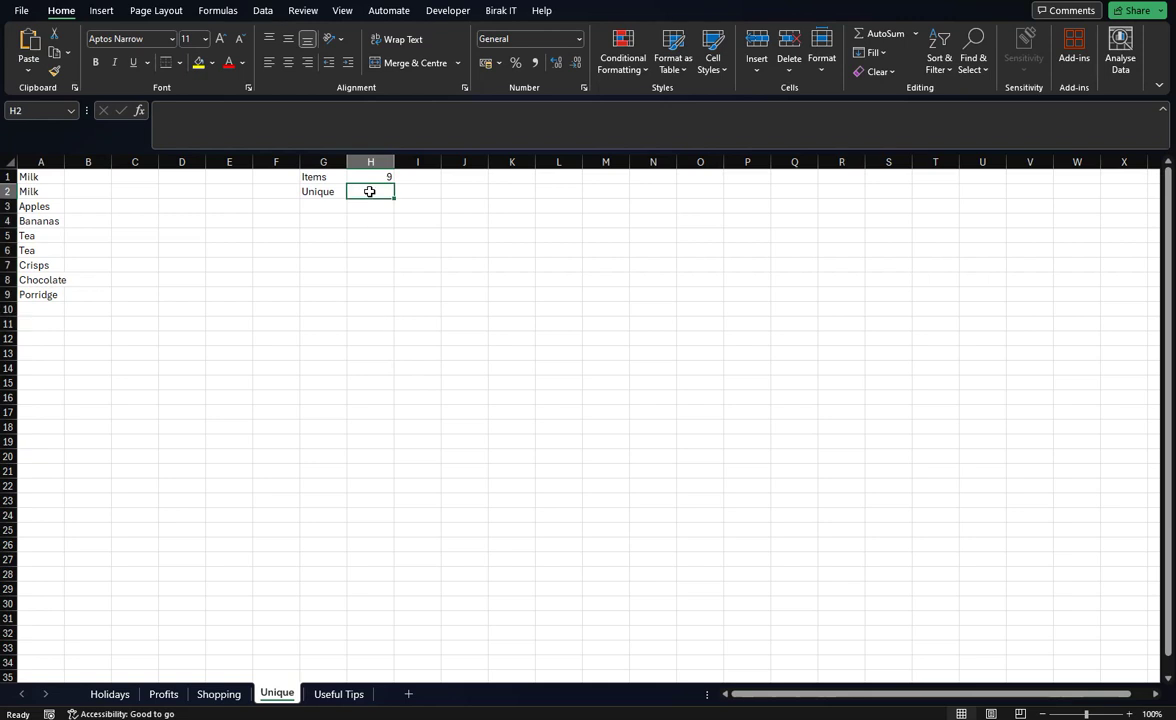
Paste the SUM(1/COUNTIF) formula into H2 with both ranges changed to A1:A9
click(280, 124)
text(=SUM(1/COUNTIF(A2:A12, A2:A12)))
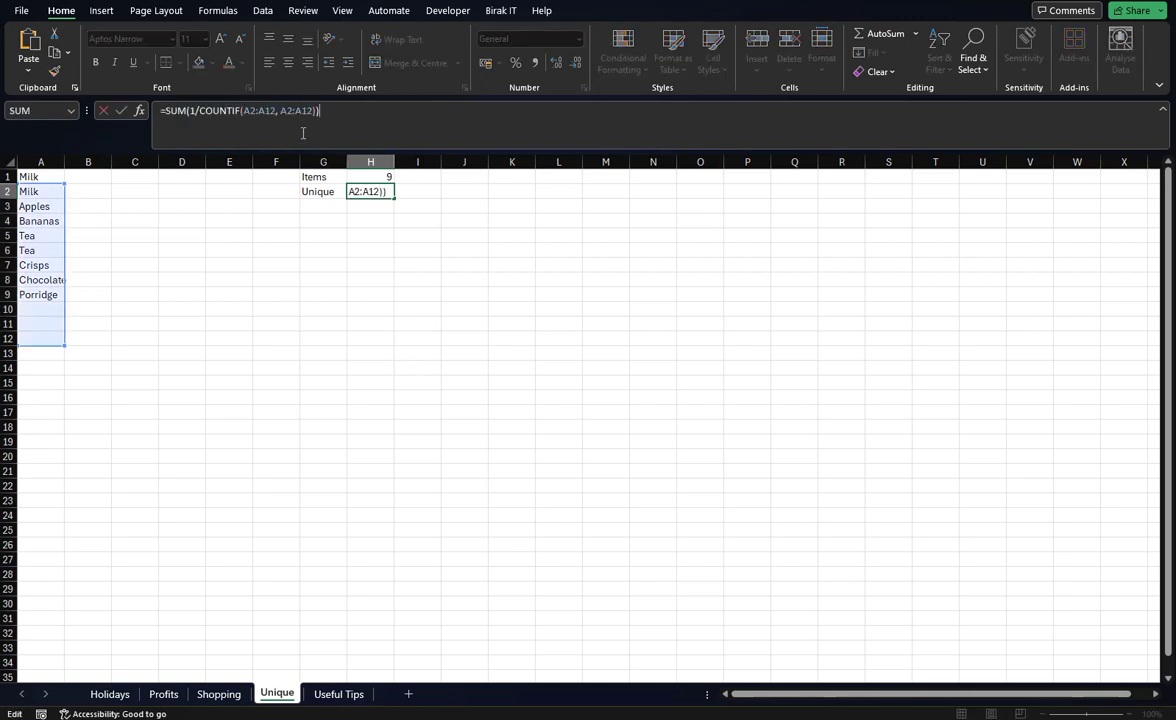
click(256, 110)
key(BackSpace)
text(1)
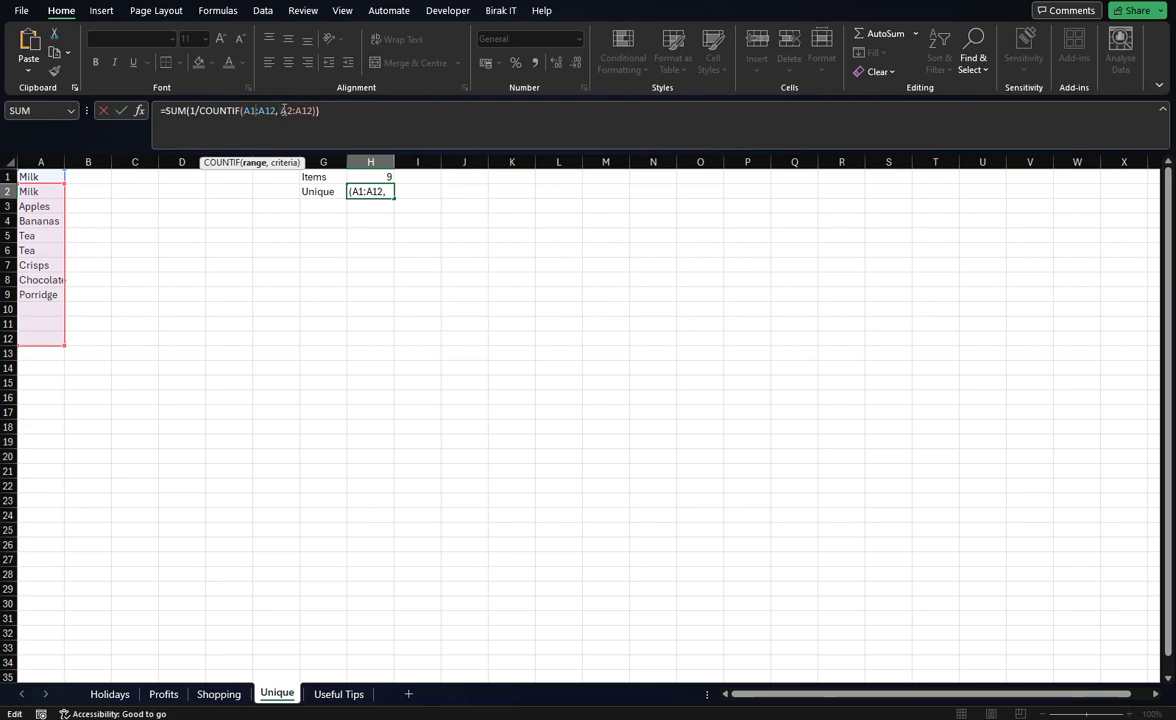
click(289, 110)
key(BackSpace)
text(1)
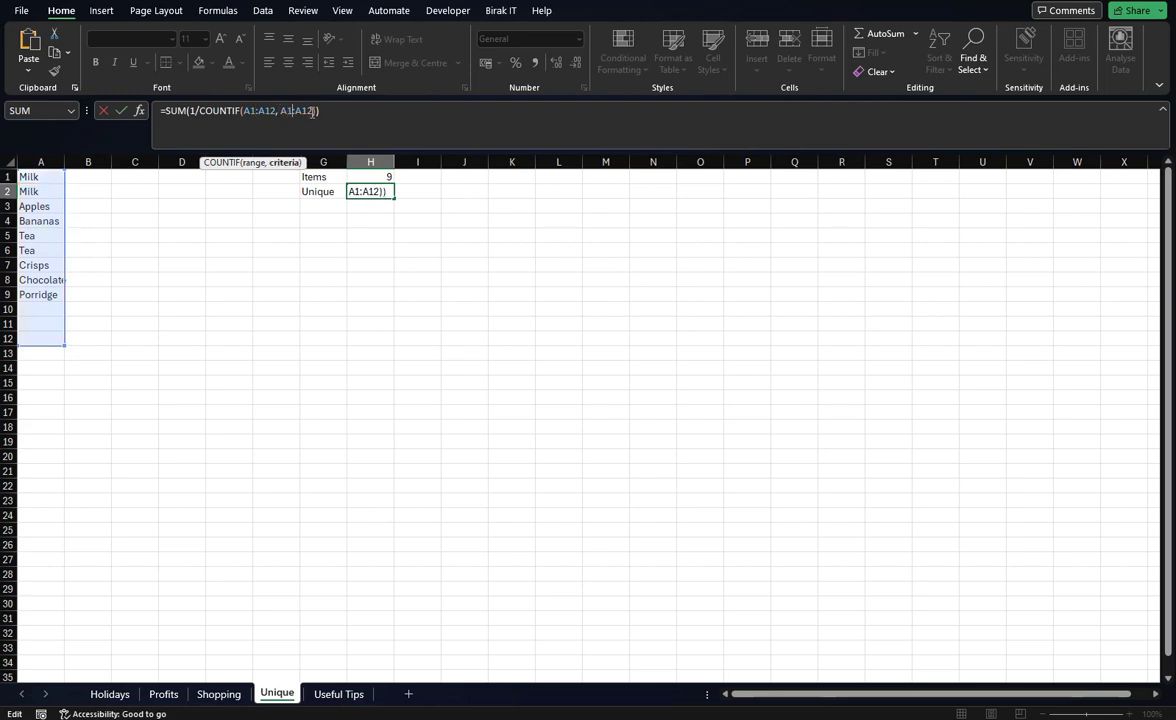
drag(313, 110, 301, 110)
text(9)
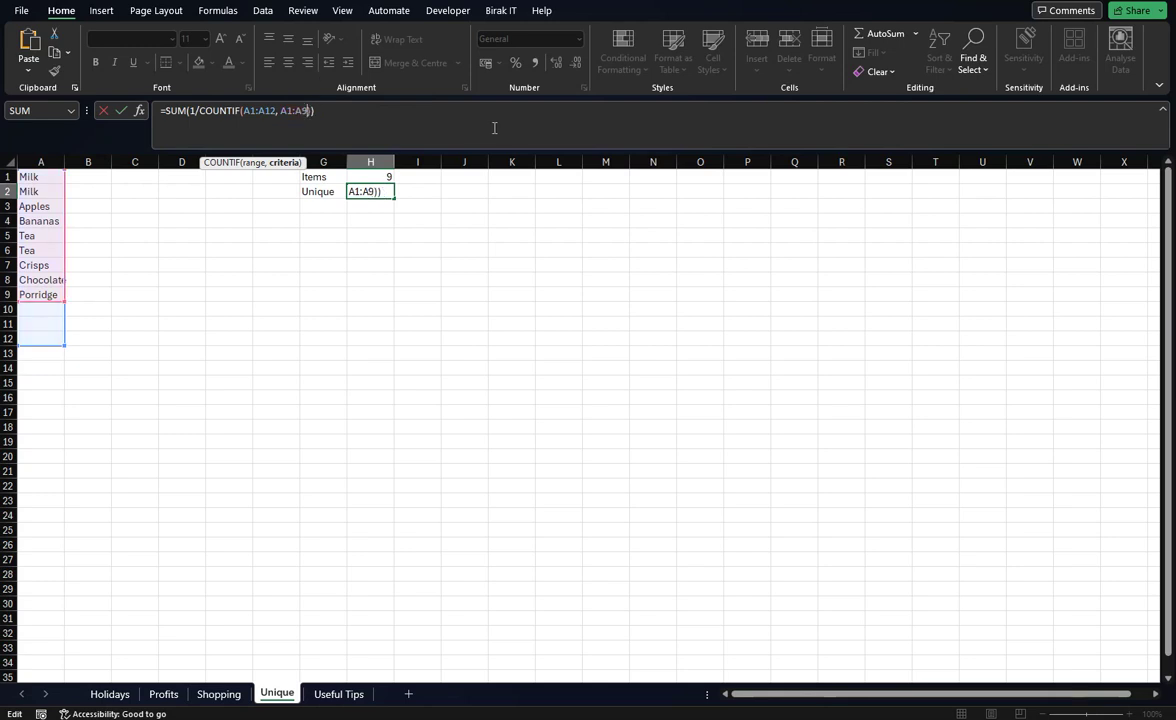
drag(276, 110, 263, 110)
text(9)
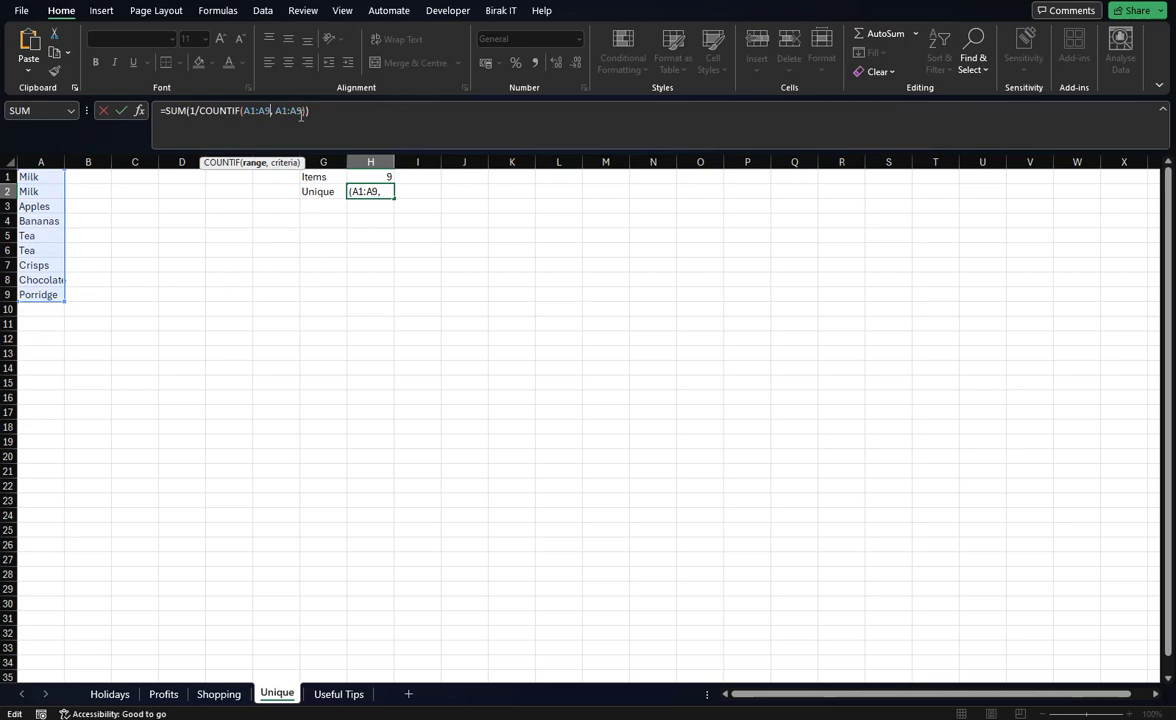
key(Return)
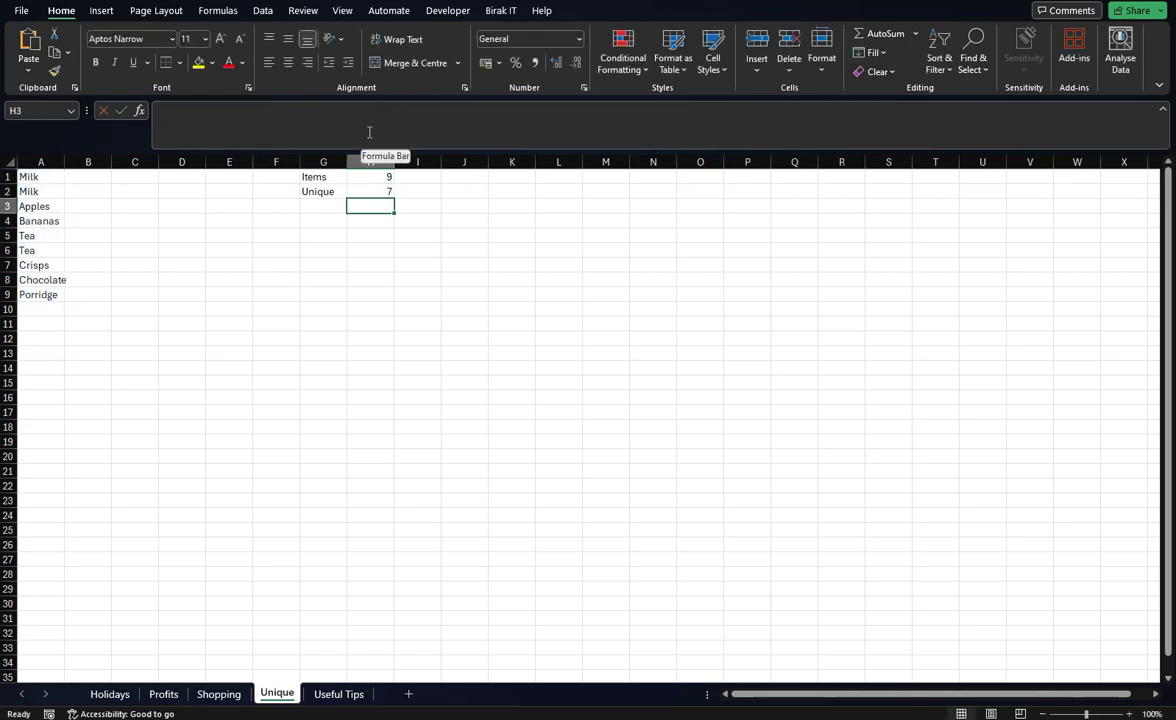
Revise H2's formula so both COUNTIF ranges cover A1:A10
key(Up)
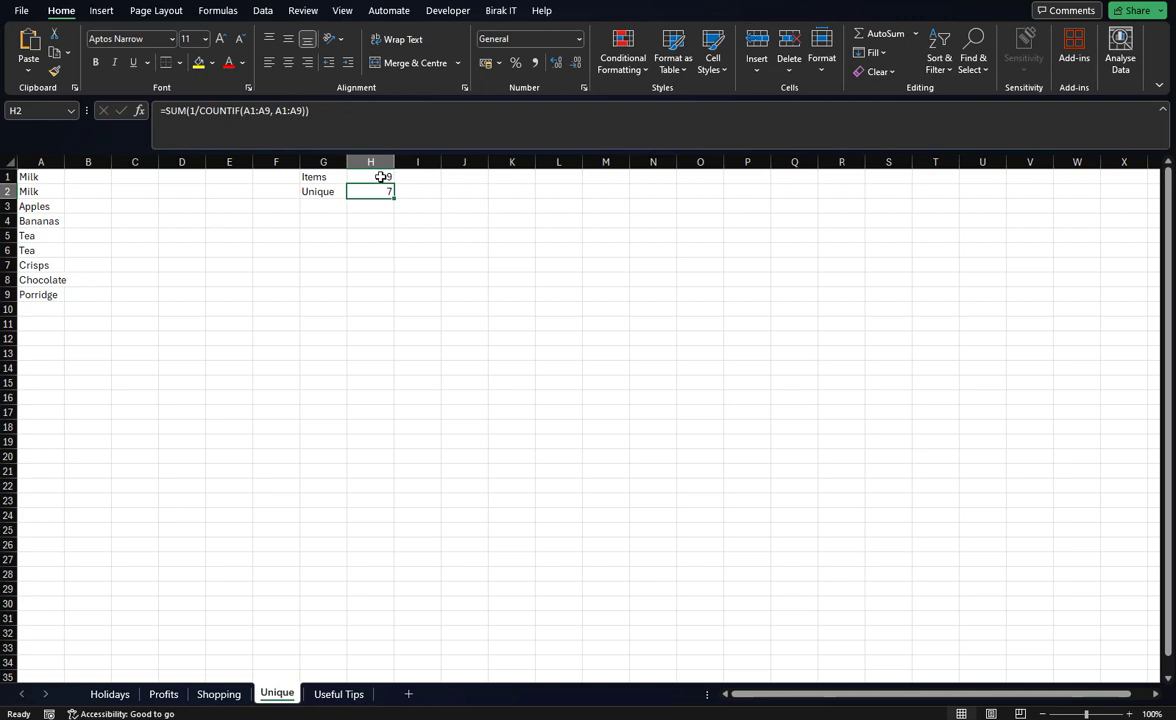
click(298, 111)
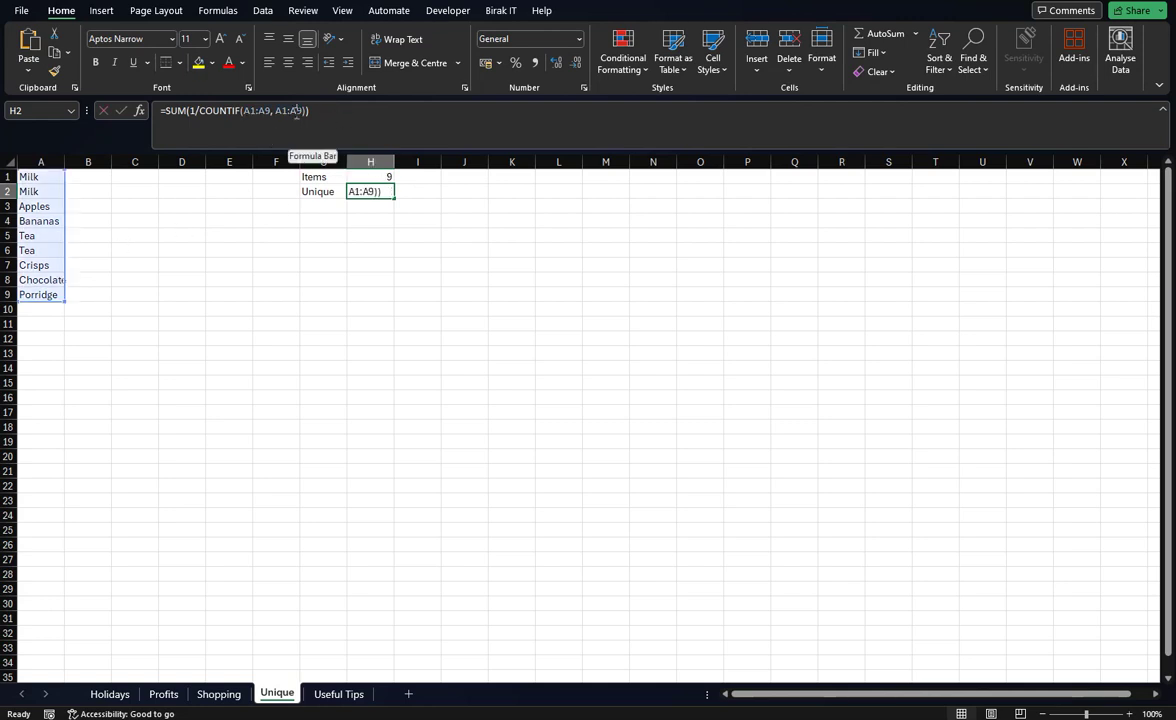
text(10)
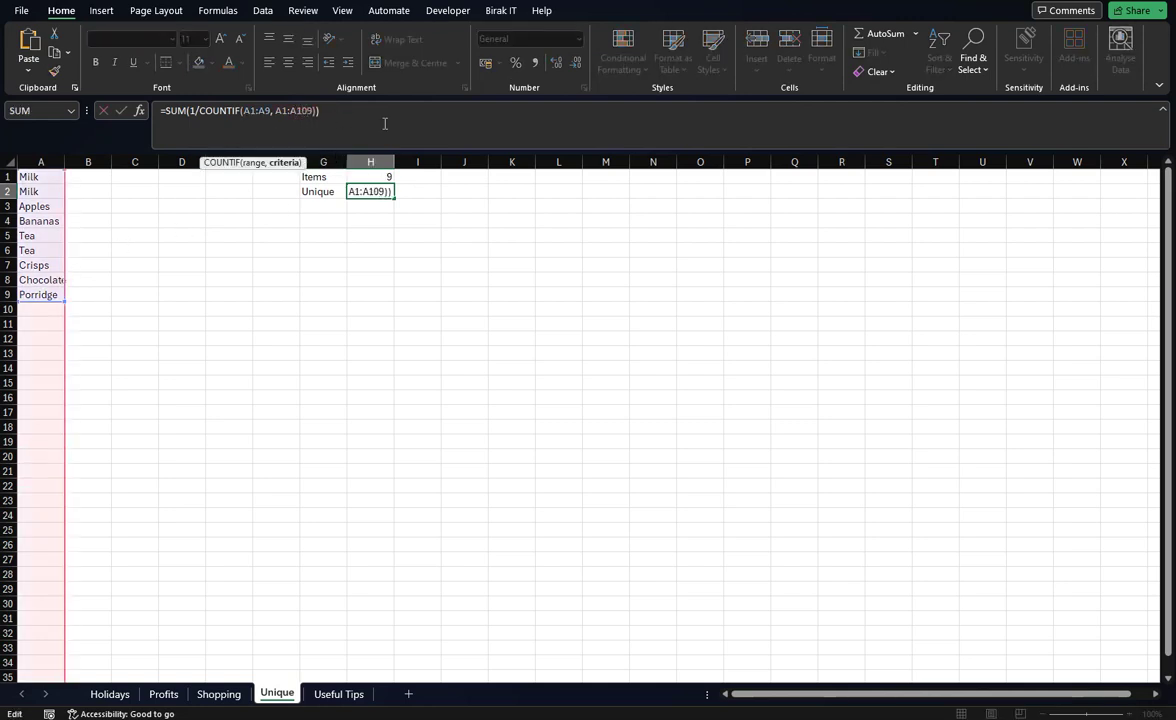
key(Delete)
key(Left)
key(Left)
key(Left)
key(Left)
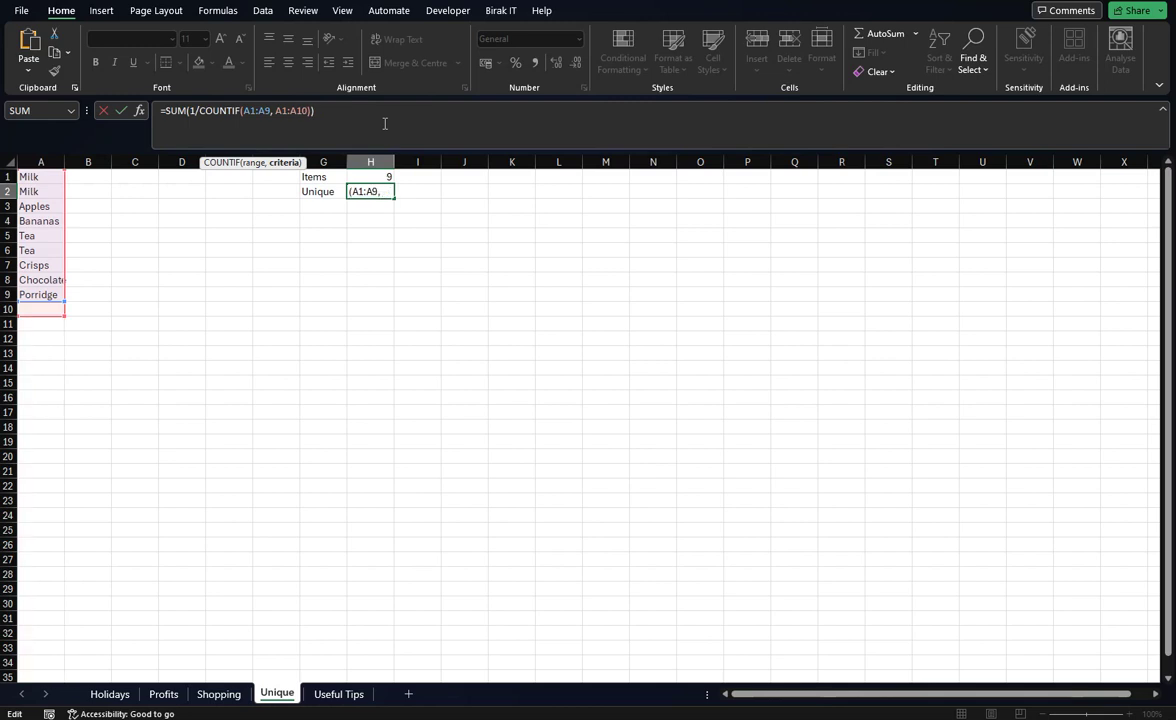
key(BackSpace)
key(BackSpace)
text(A10)
key(Return)
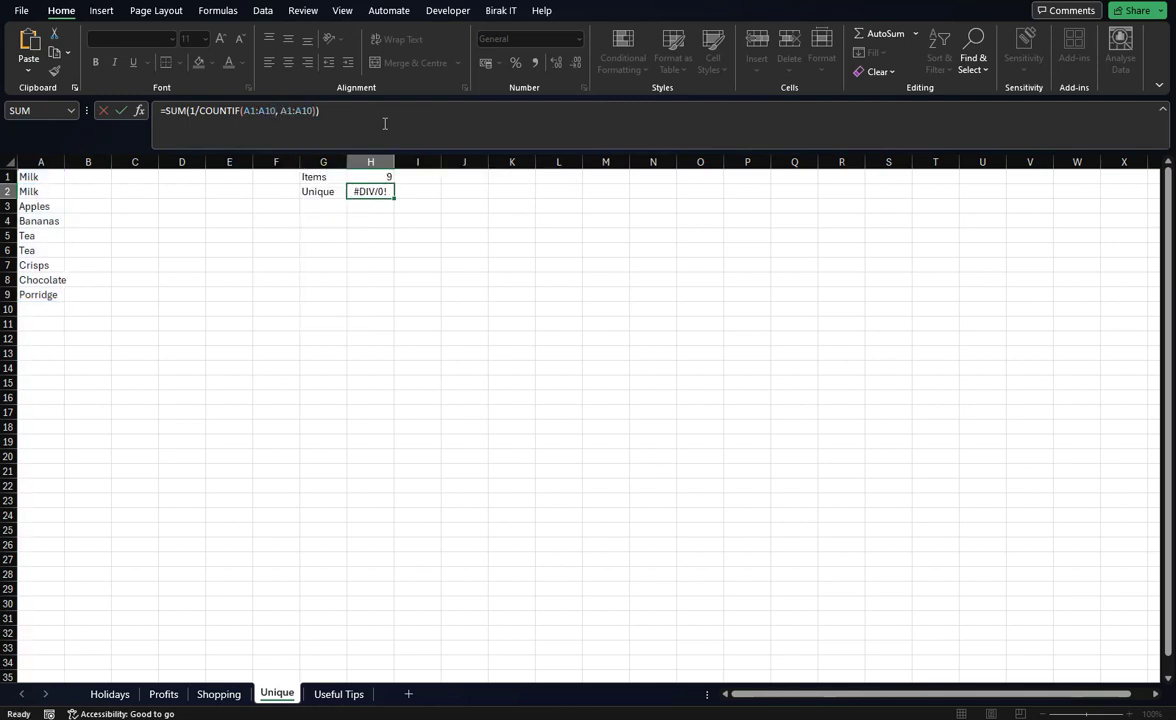
Enter Tea in A10 and check the updated unique count in H2
click(39, 312)
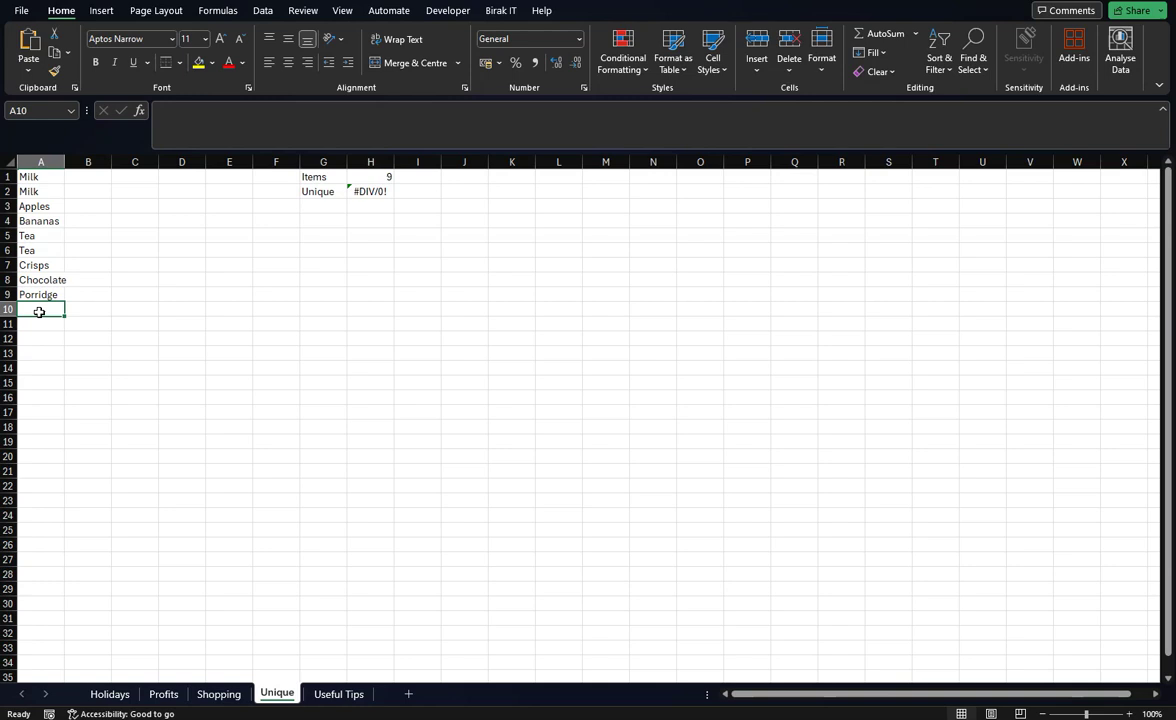
text(Tea)
key(Return)
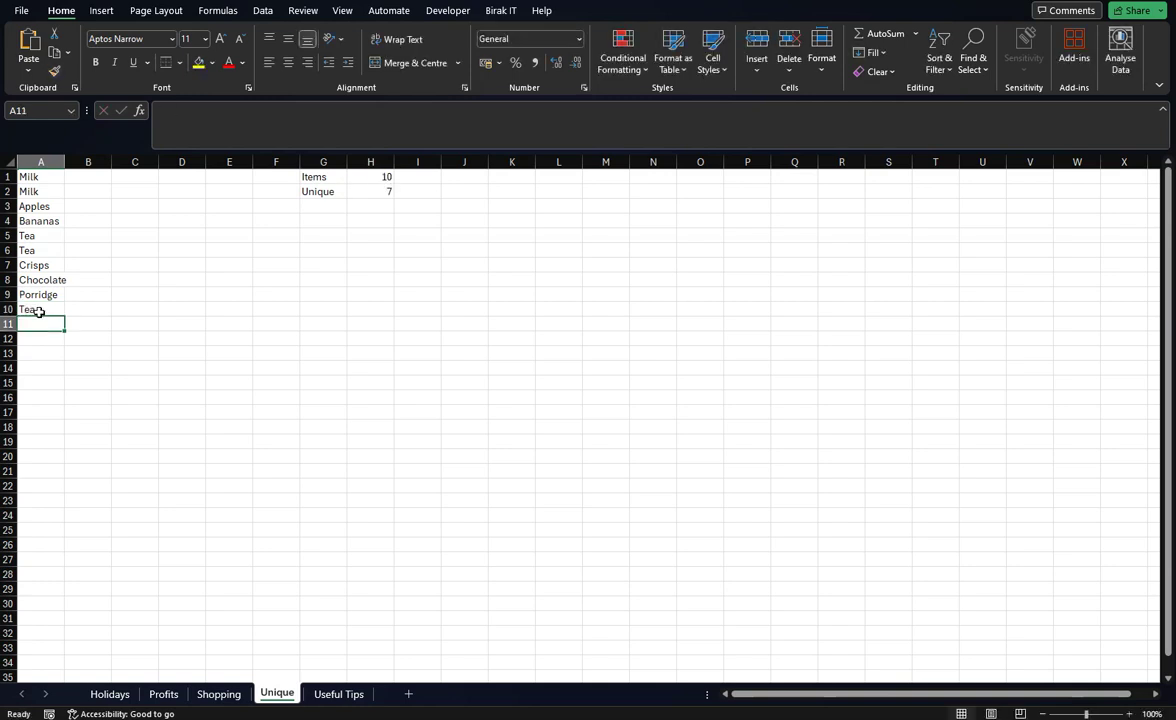
click(39, 312)
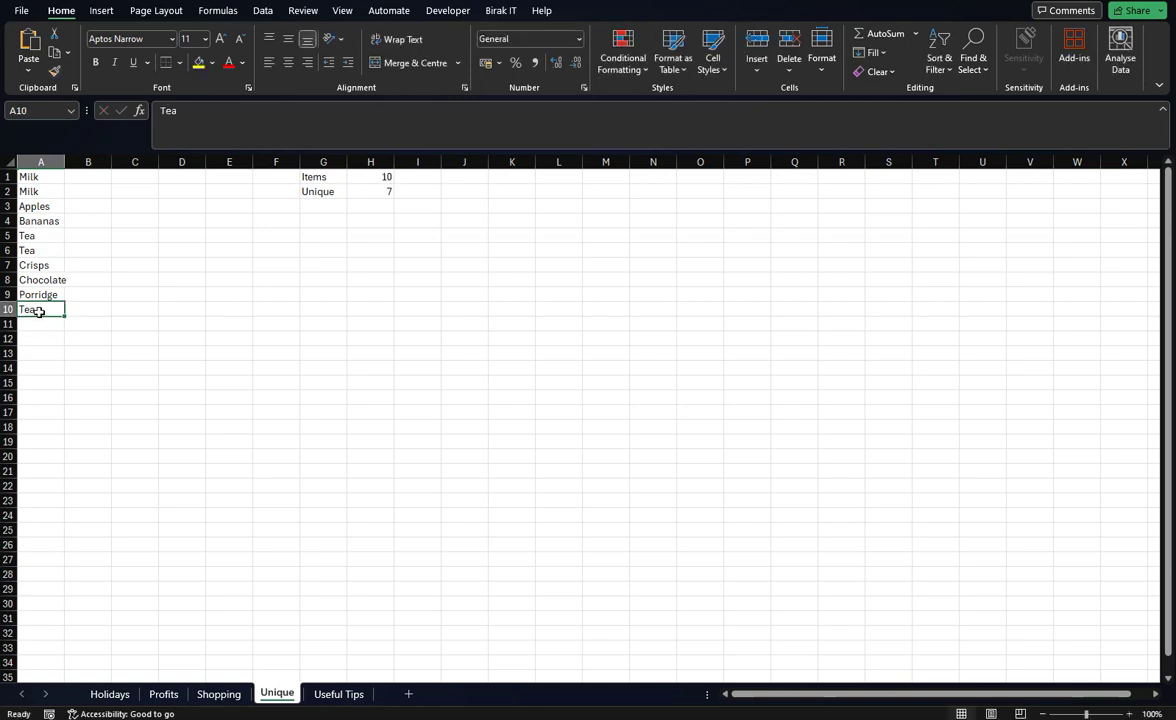
click(356, 190)
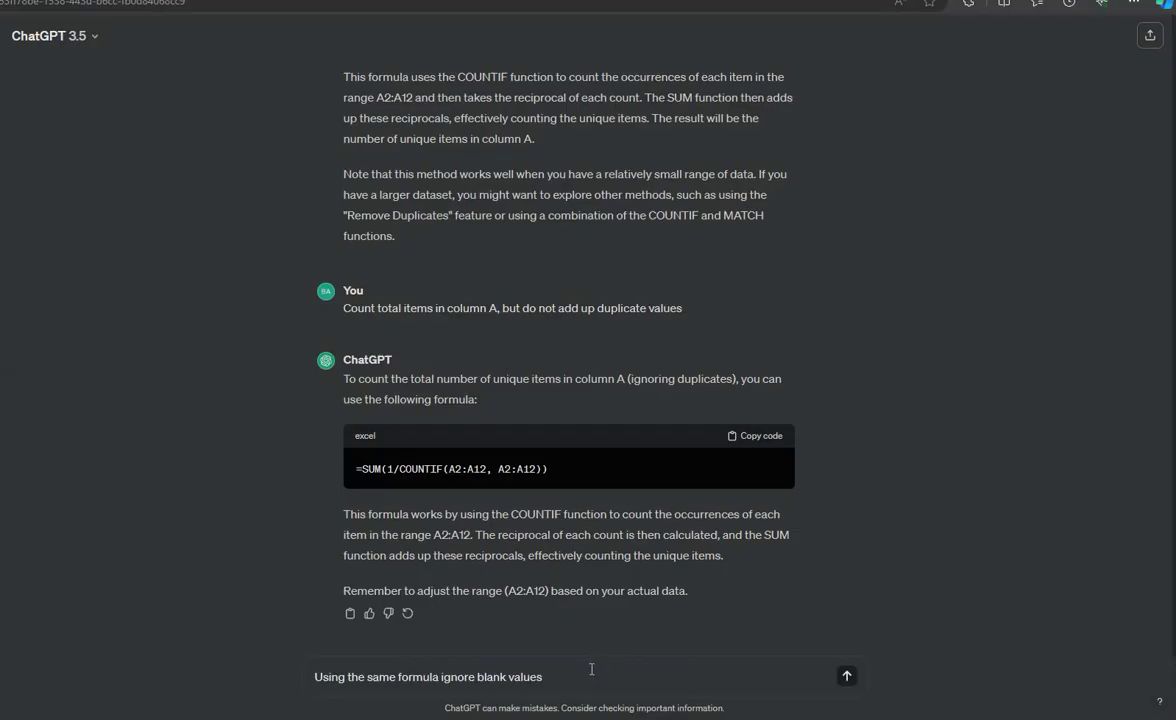
Ask ChatGPT to make the formula ignore blank values, then copy =SUM(IF(A2:A12<>"", 1/COUNTIF(A2:A12, A2:A12)))
key(Return)
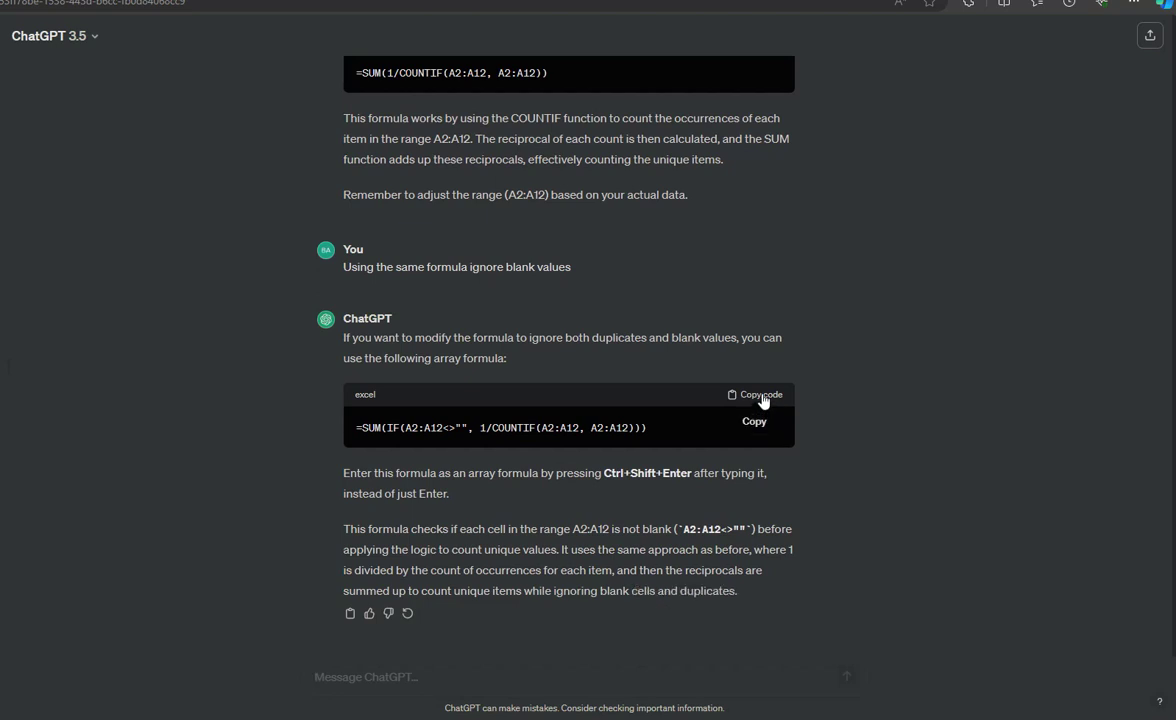
click(762, 396)
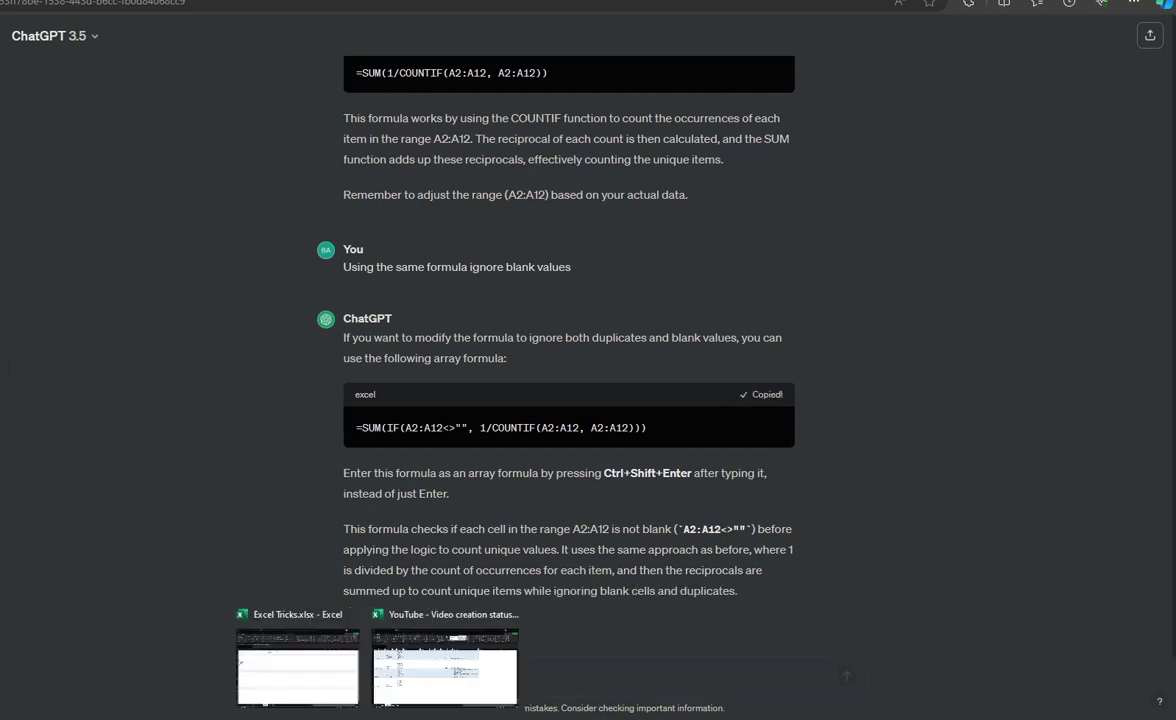
Paste the copied blank-ignoring formula over H2's existing formula in Excel
click(310, 662)
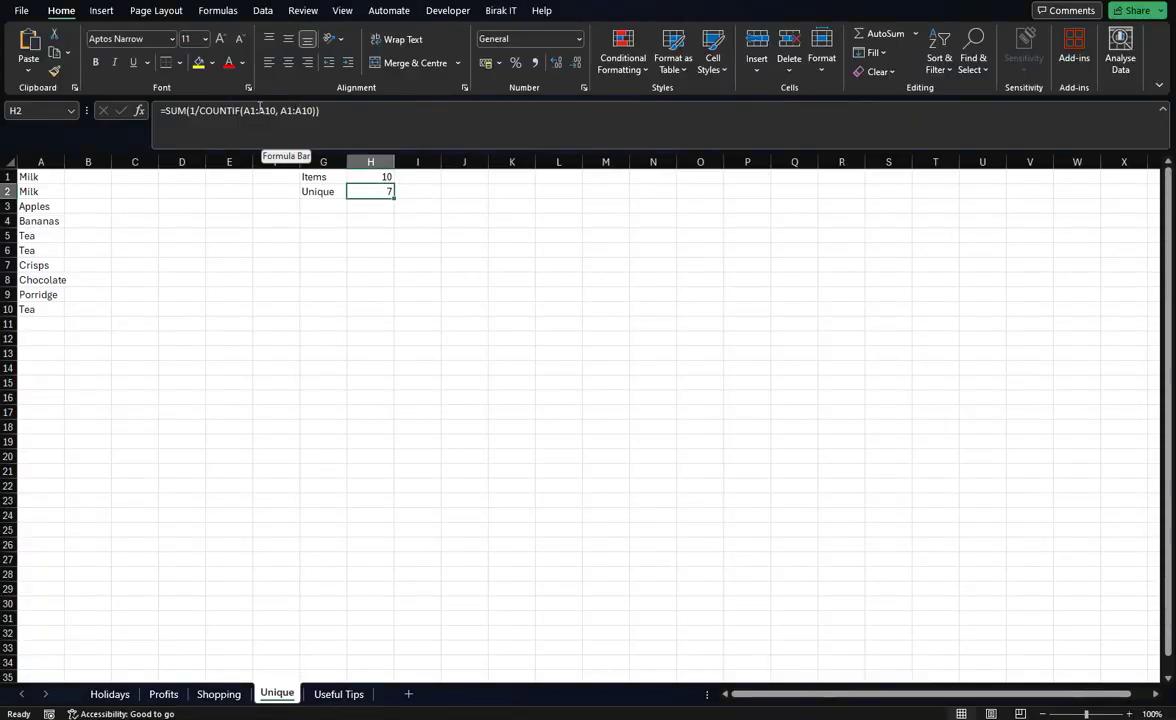
click(336, 110)
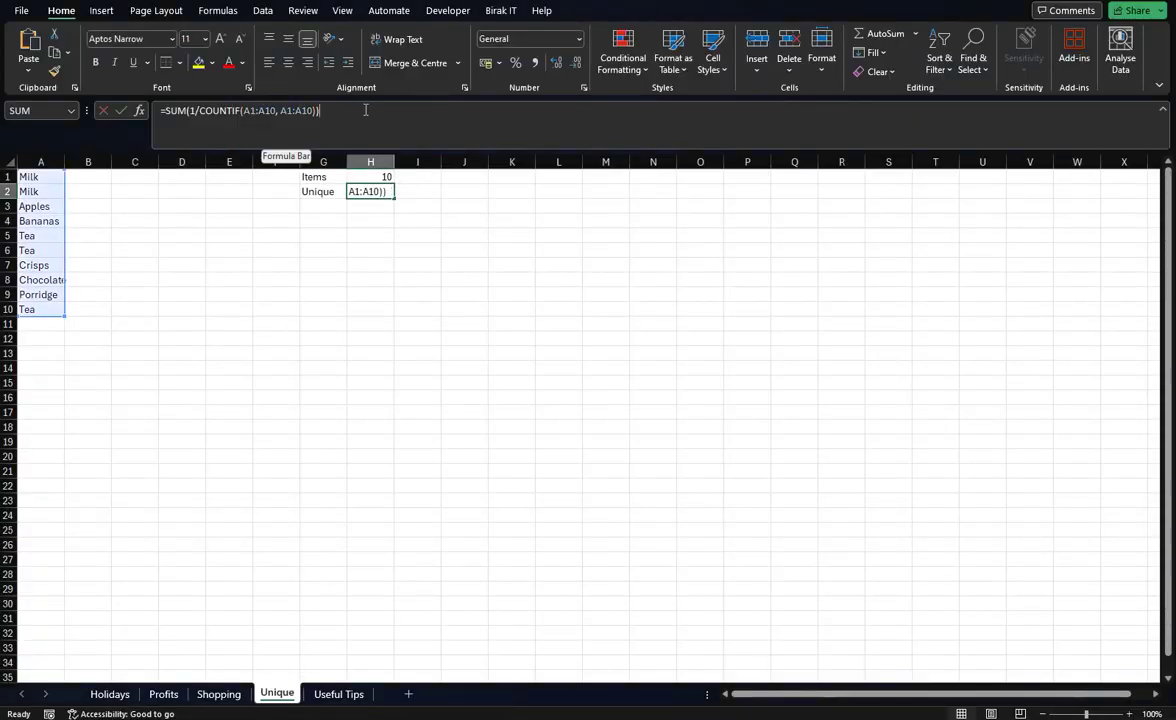
drag(336, 110, 145, 78)
text(=SUM(IF(A2:A12<>"", 1/COUNTIF(A2:A12, A2:A12))))
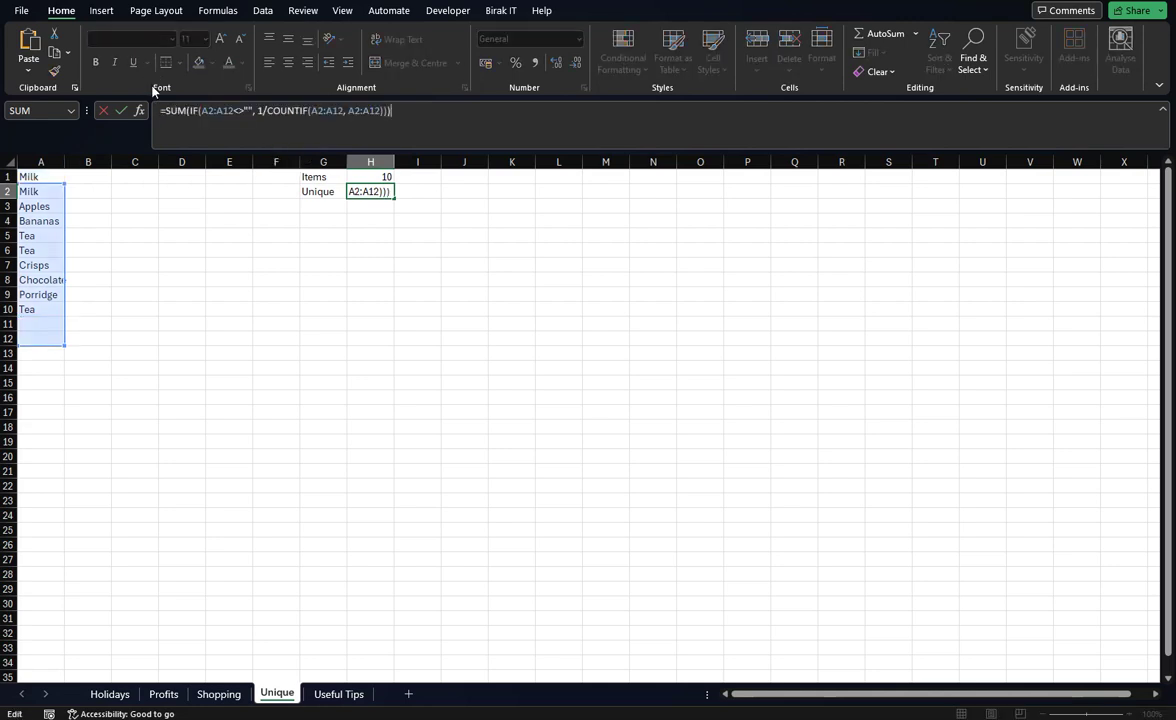
Change all three A2:A12 ranges to A1:A12 and confirm, giving 7 unique items
click(206, 111)
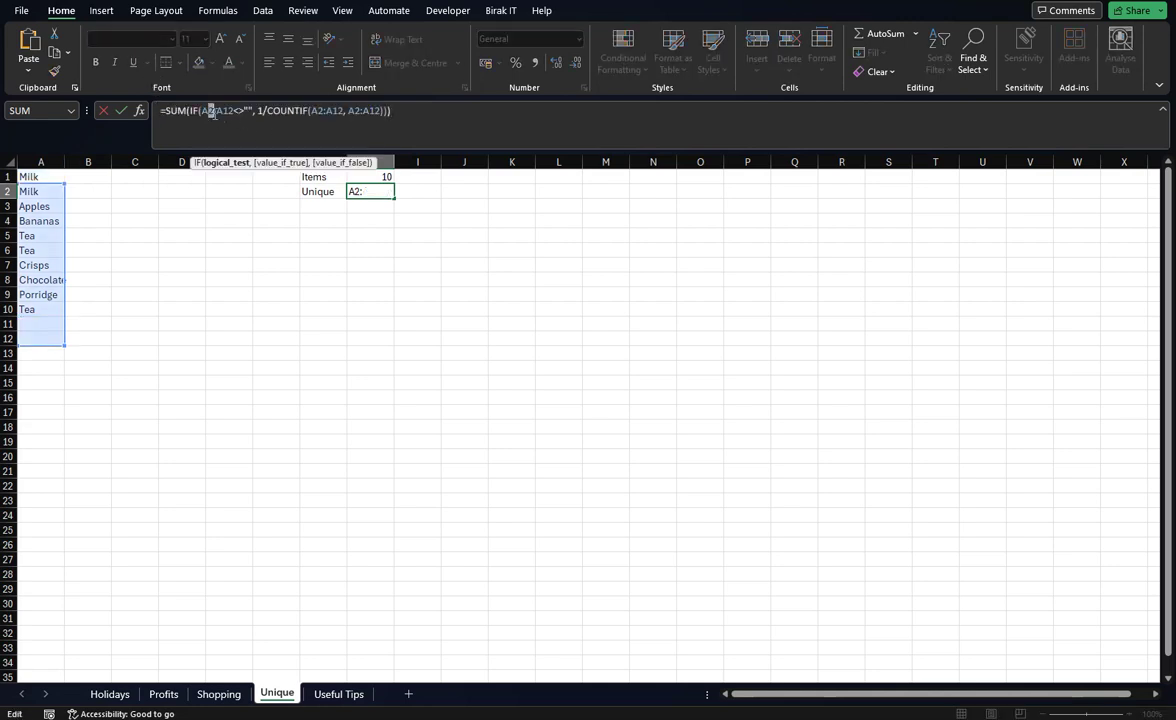
key(Delete)
text(1)
click(320, 113)
key(Delete)
text(1)
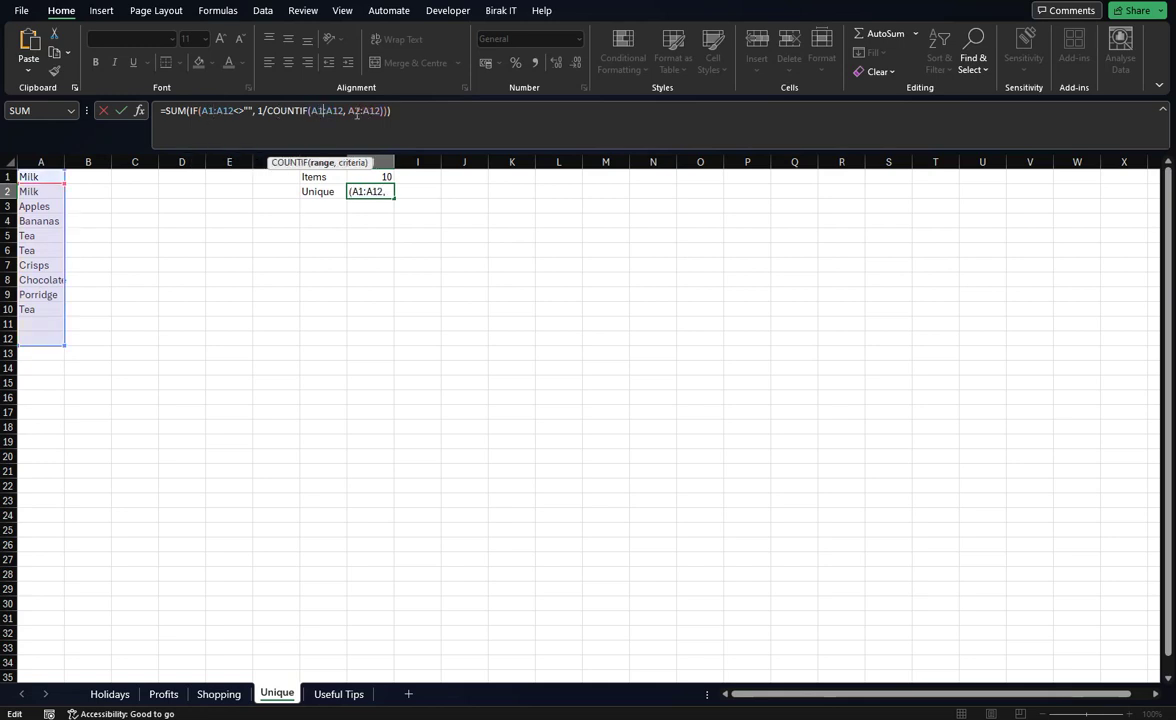
click(356, 112)
key(Delete)
text(1)
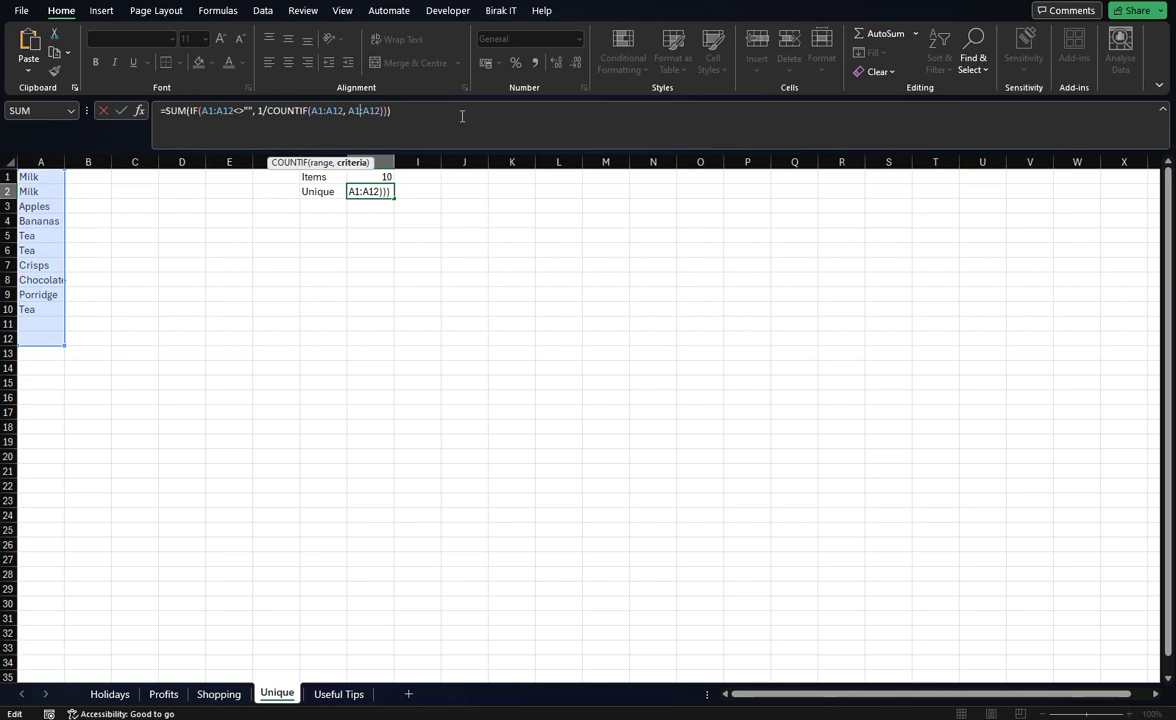
key(Return)
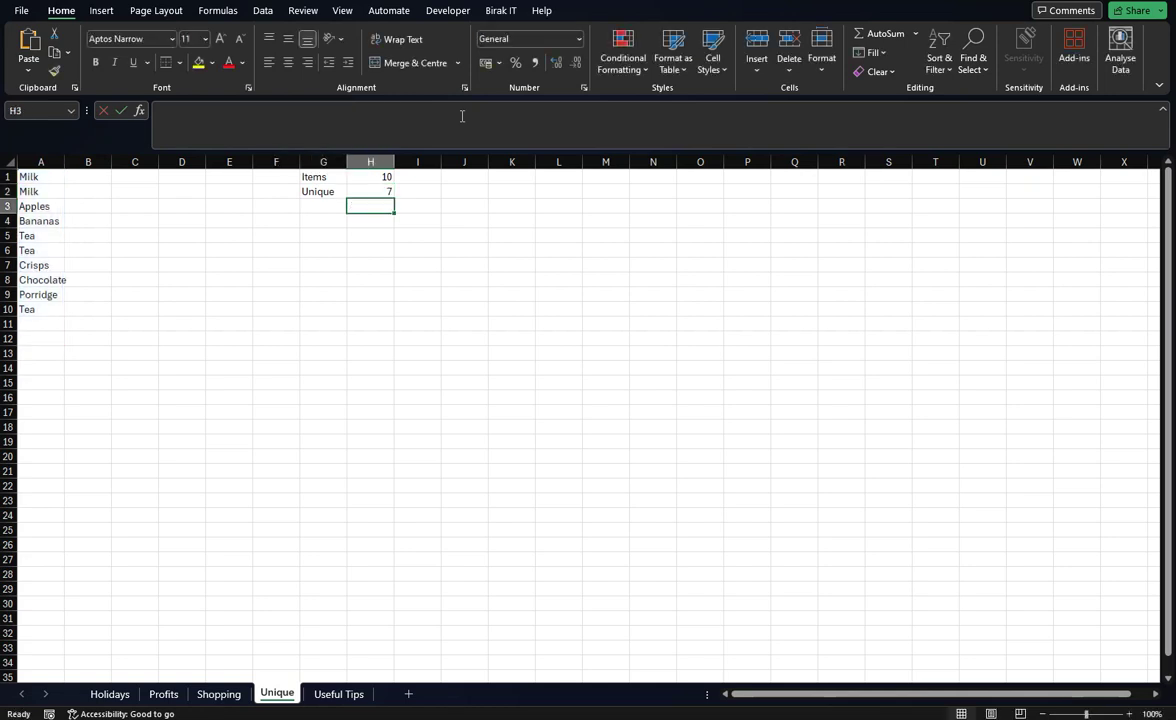
click(357, 188)
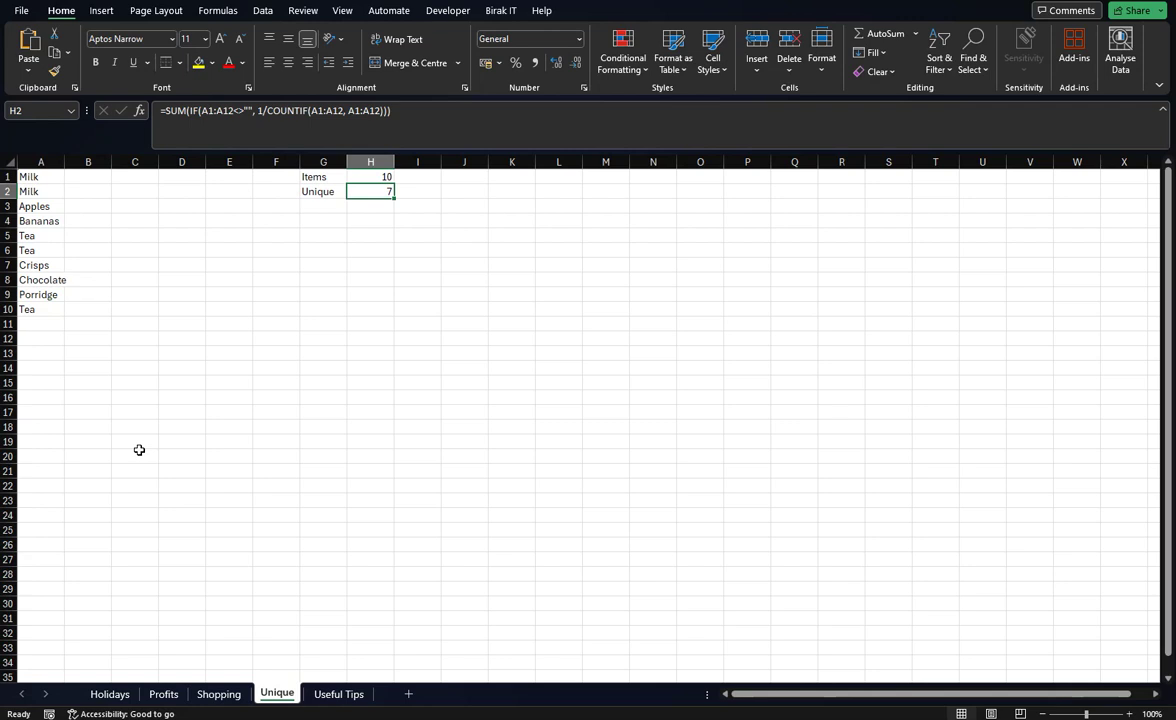
Reopen H2's =SUM(IF(A1:A12<>"",1/COUNTIF(A1:A12,A1:A12))) formula for further editing
click(249, 111)
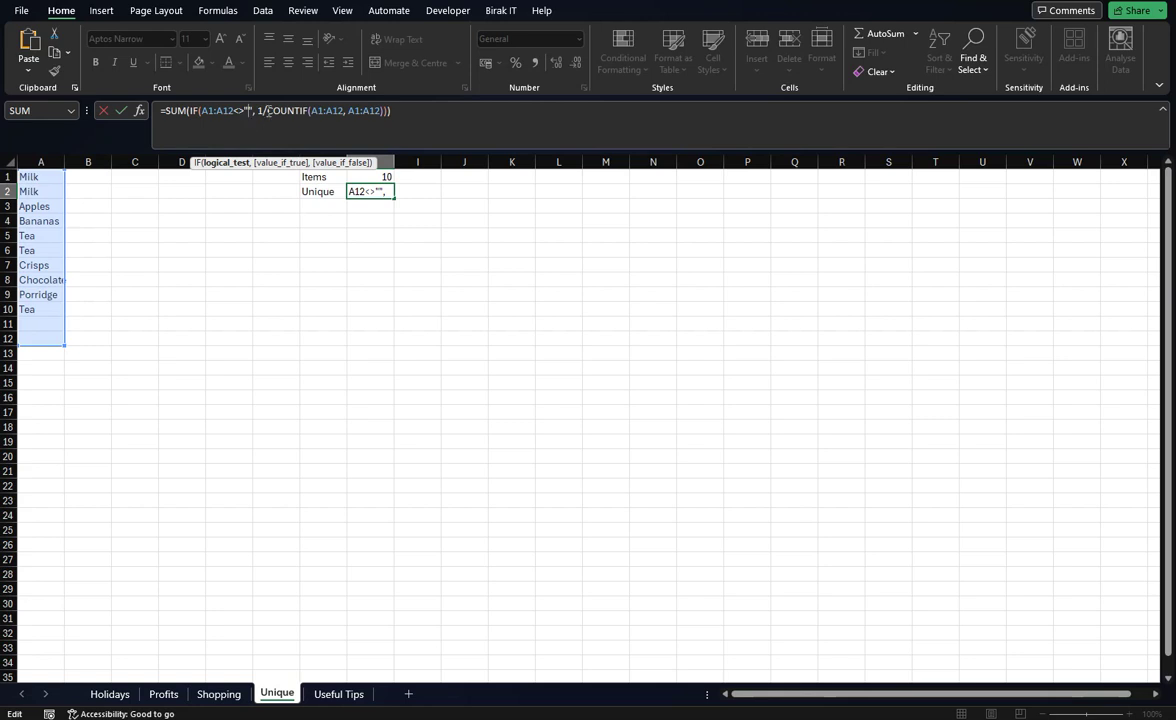
click(305, 110)
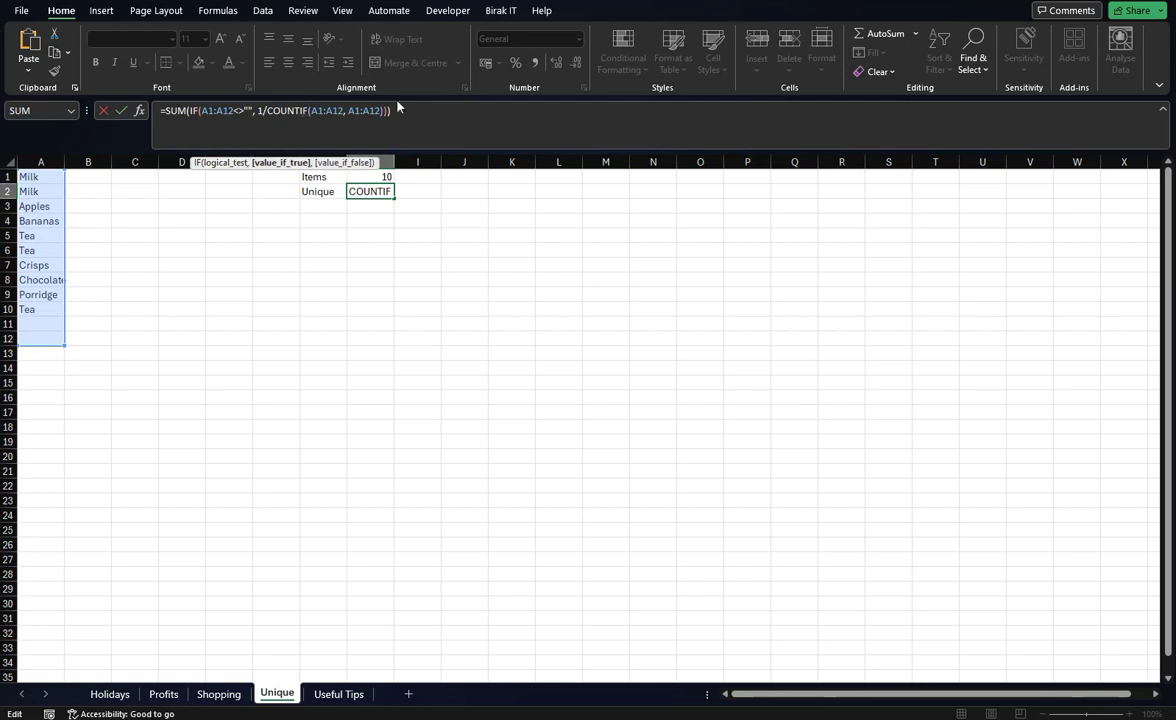
Commit H2's formula, then test the counts by deleting Tea and Porridge and undoing
key(Return)
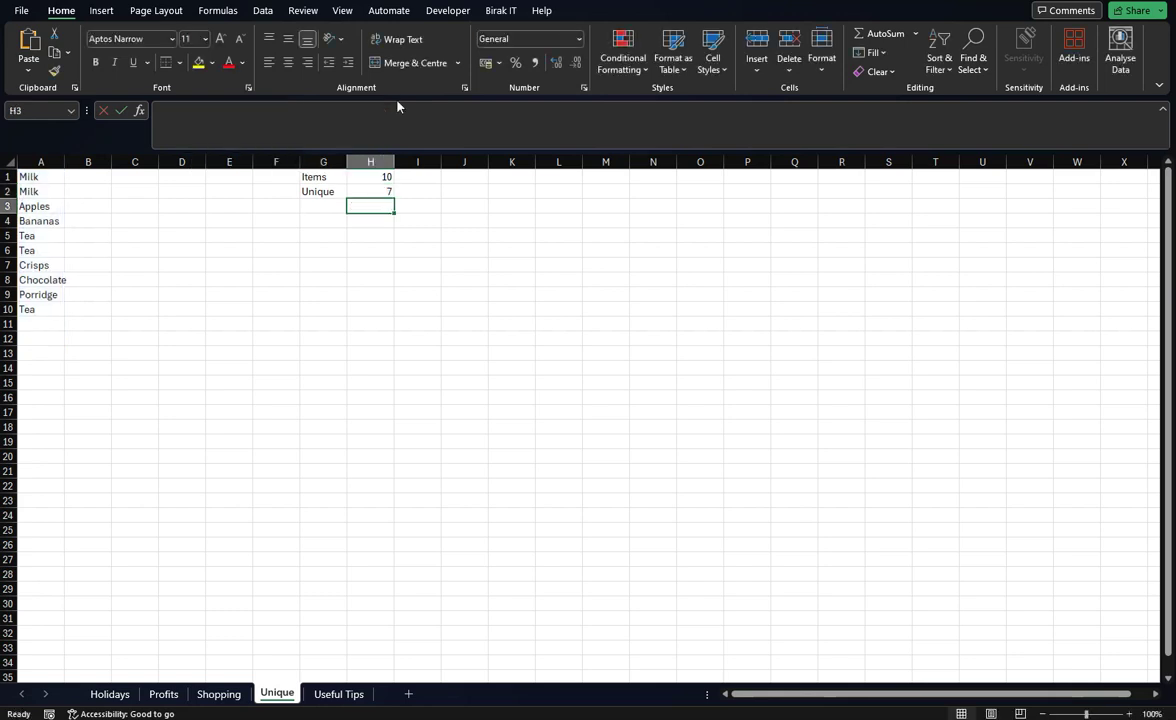
click(42, 309)
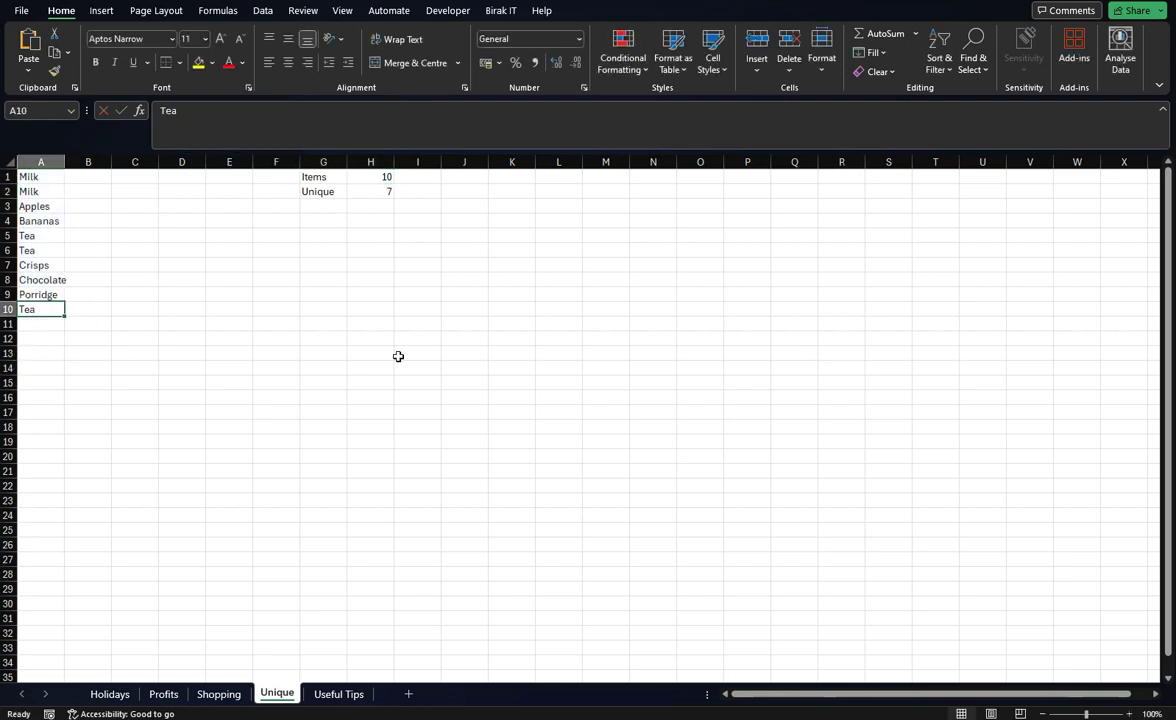
key(Delete)
key(Up)
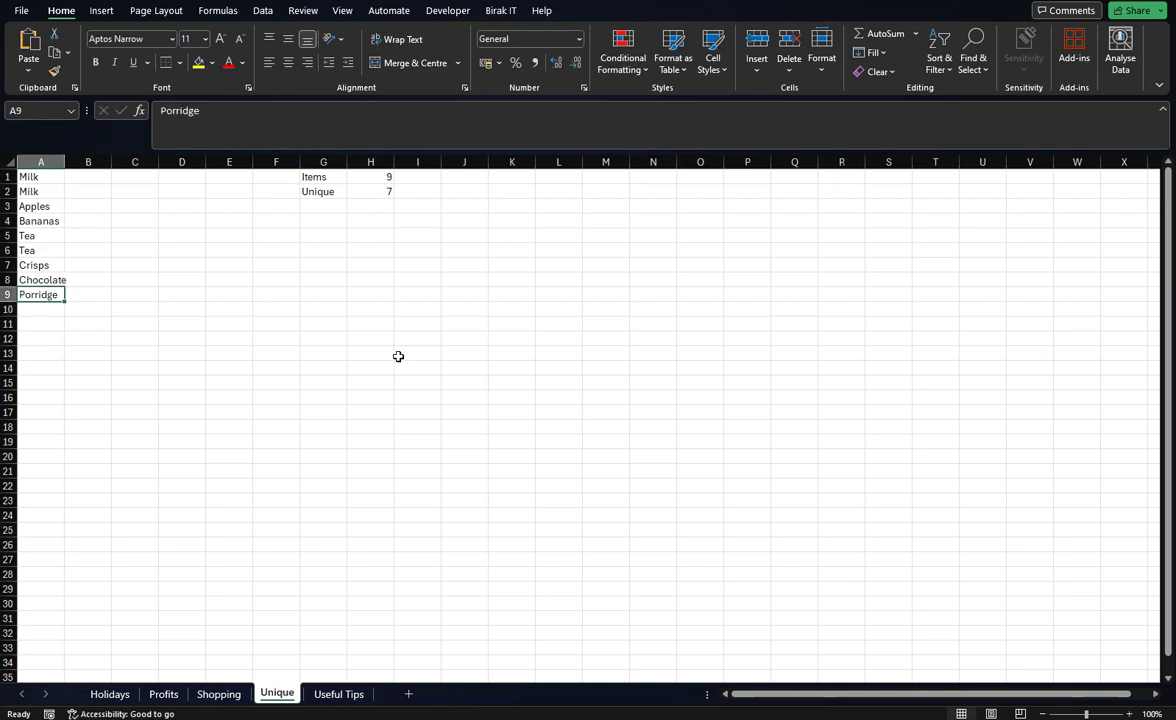
key(Delete)
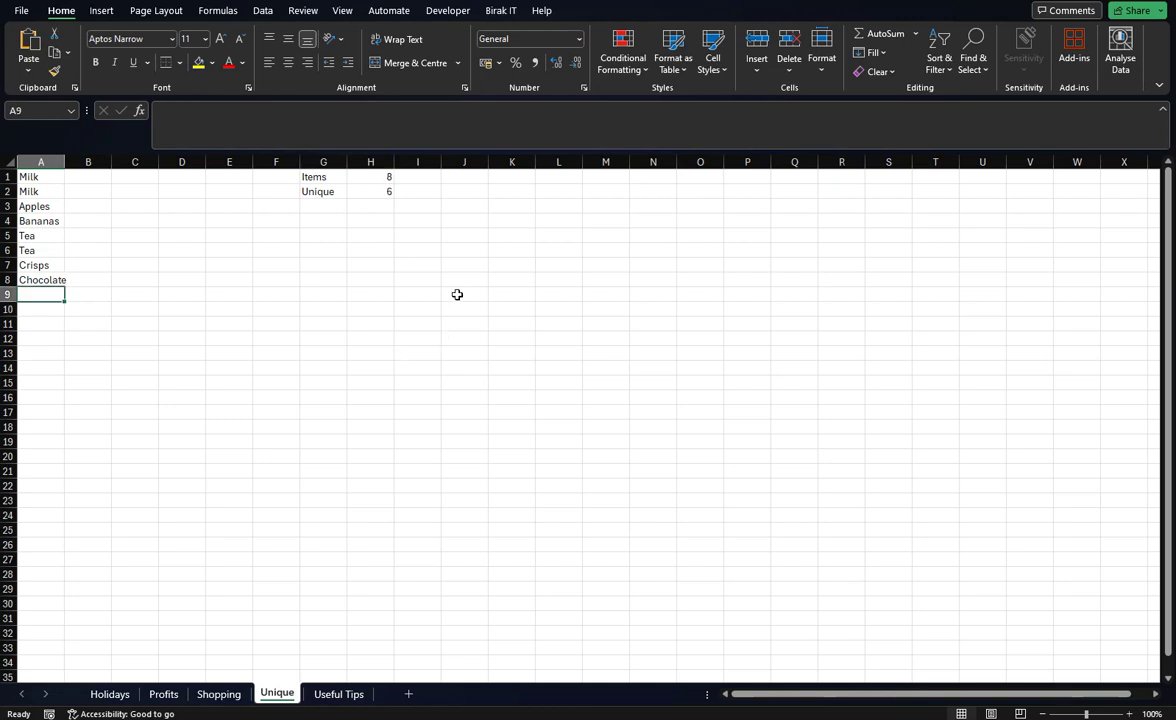
key(ctrl+z)
key(ctrl+z)
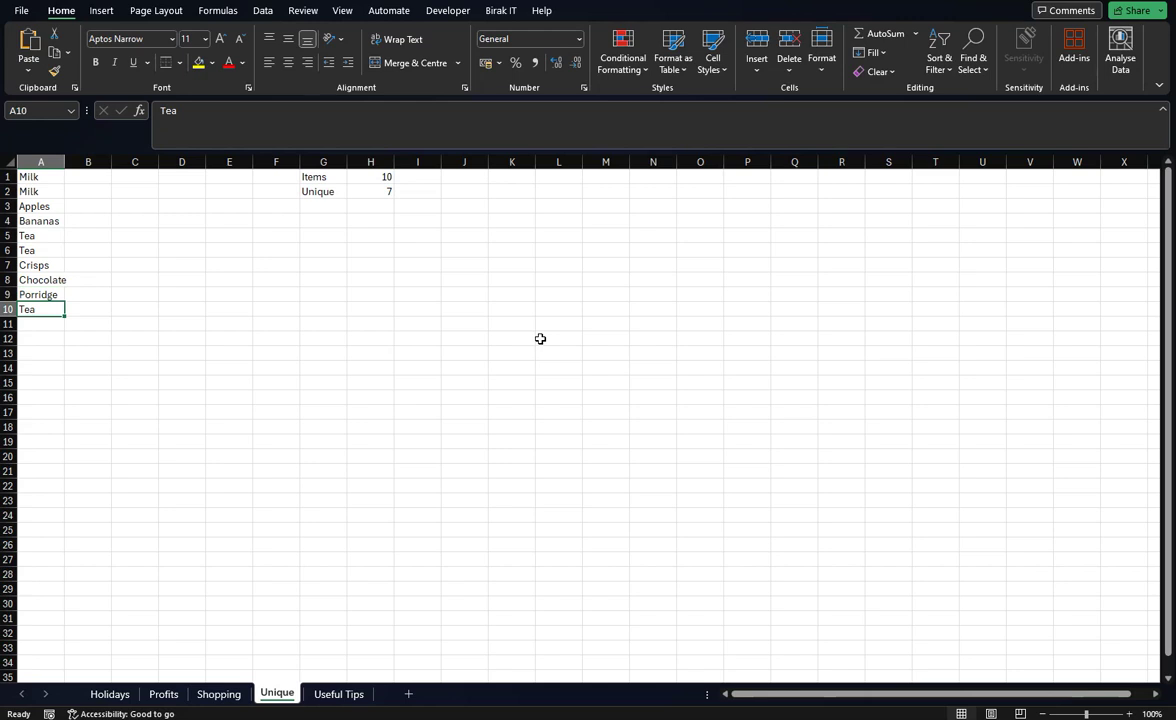
Add Tomatoes in A11, bringing Items to 11 and Unique to 8
key(Down)
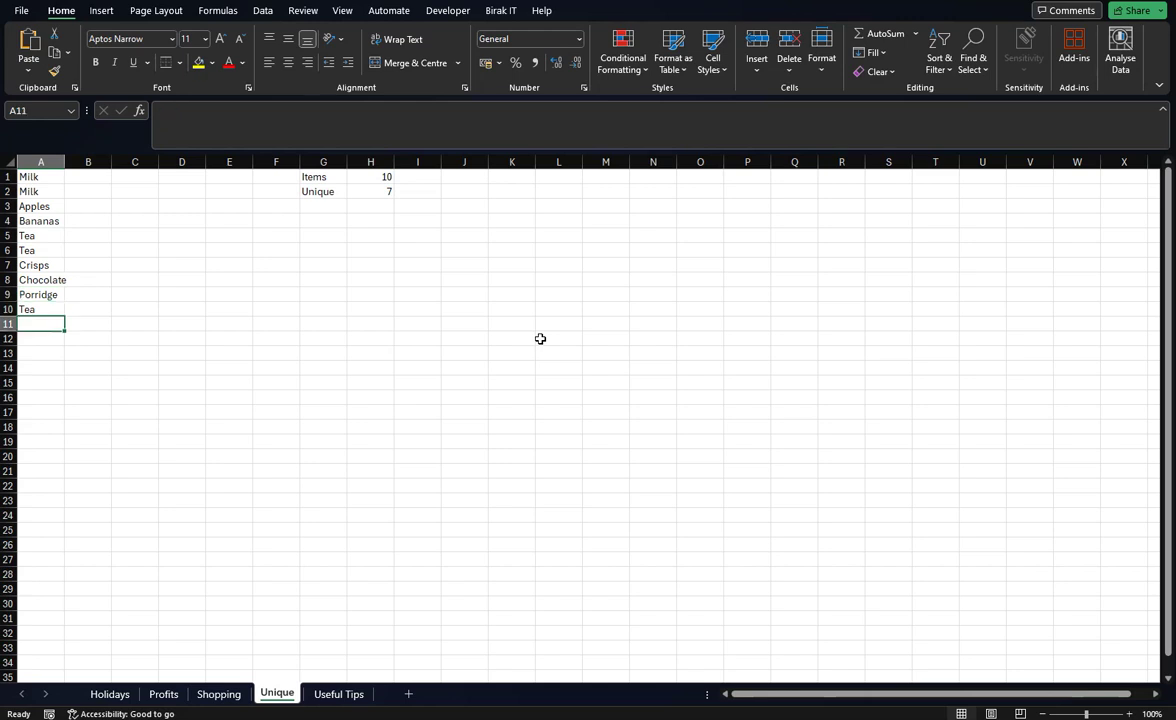
text(Tomatoes)
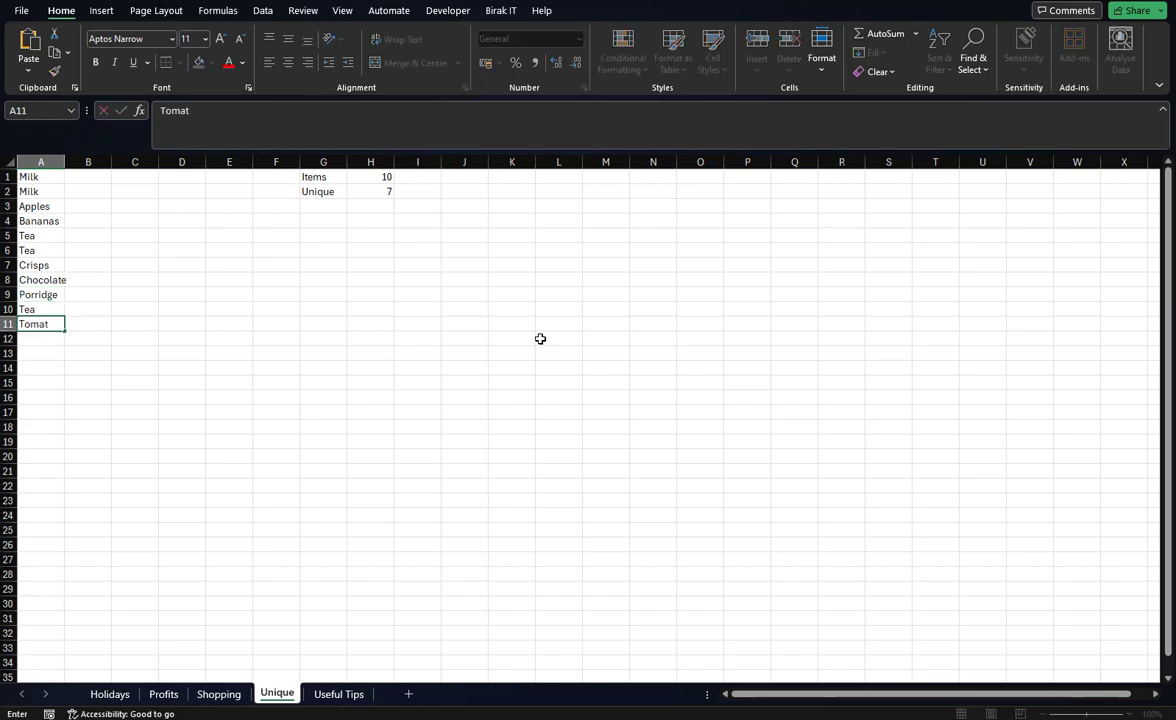
key(BackSpace)
key(BackSpace)
key(BackSpace)
text(os)
key(BackSpace)
text(es)
key(Return)
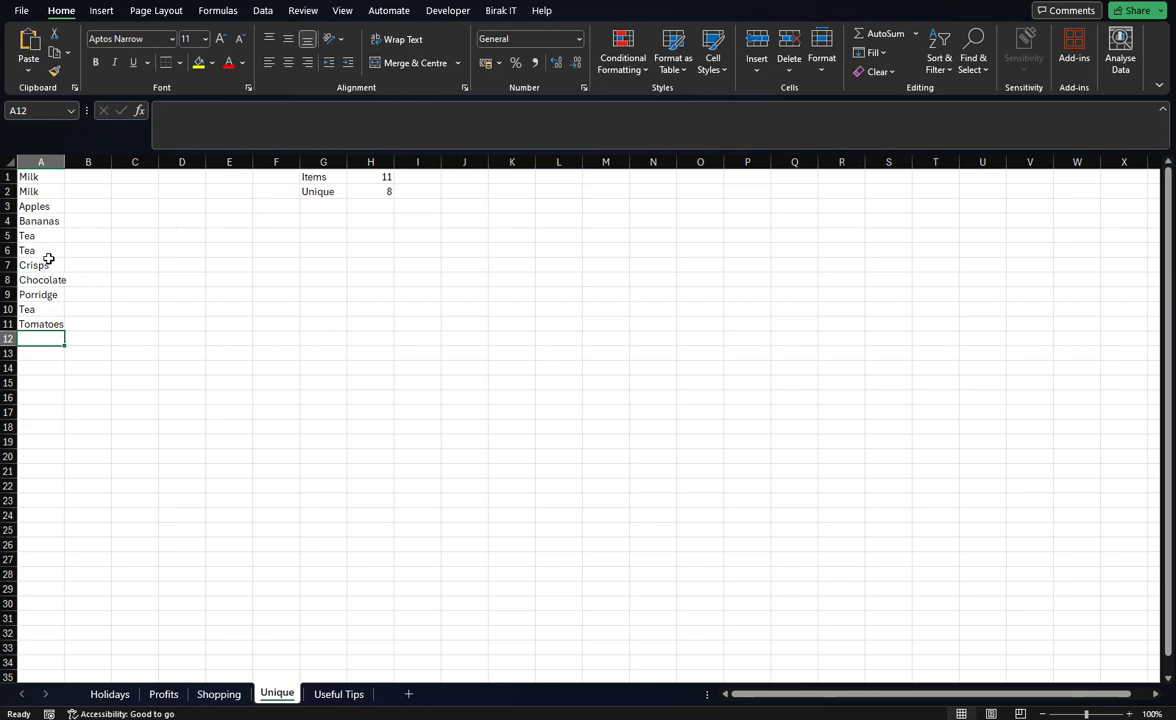
Review the column A list and H2's formula without changing them, then return to ChatGPT
drag(40, 191, 37, 388)
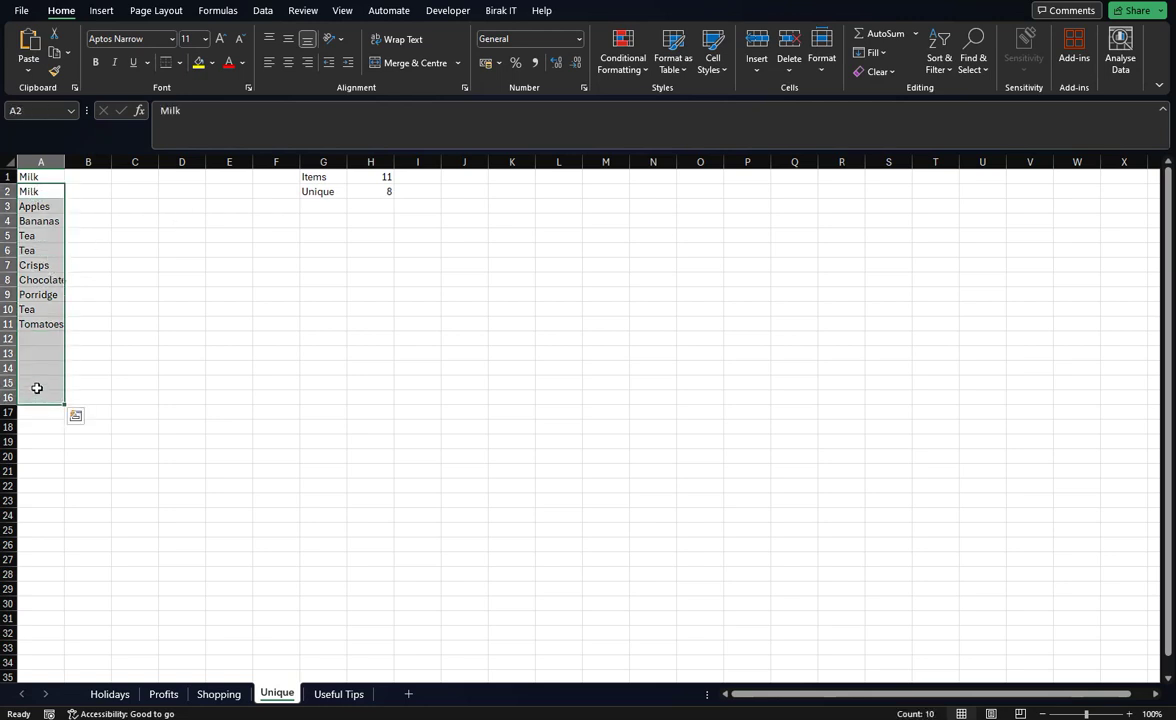
click(345, 292)
click(150, 263)
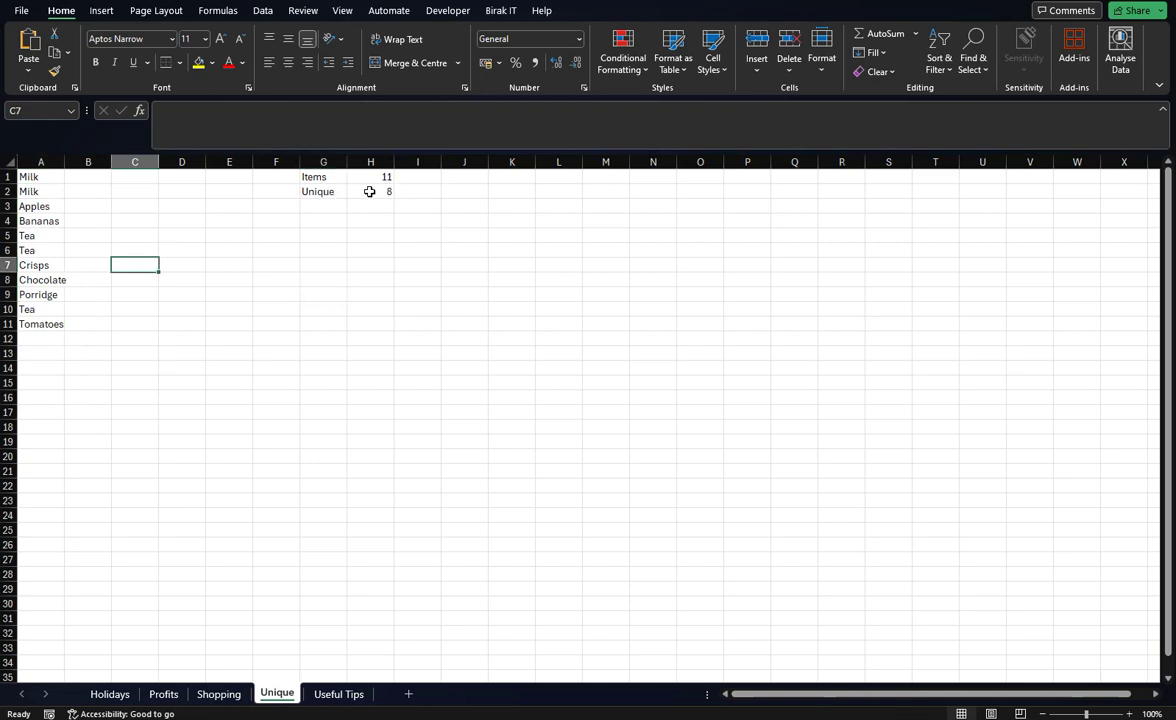
click(374, 191)
click(383, 113)
drag(383, 113, 163, 110)
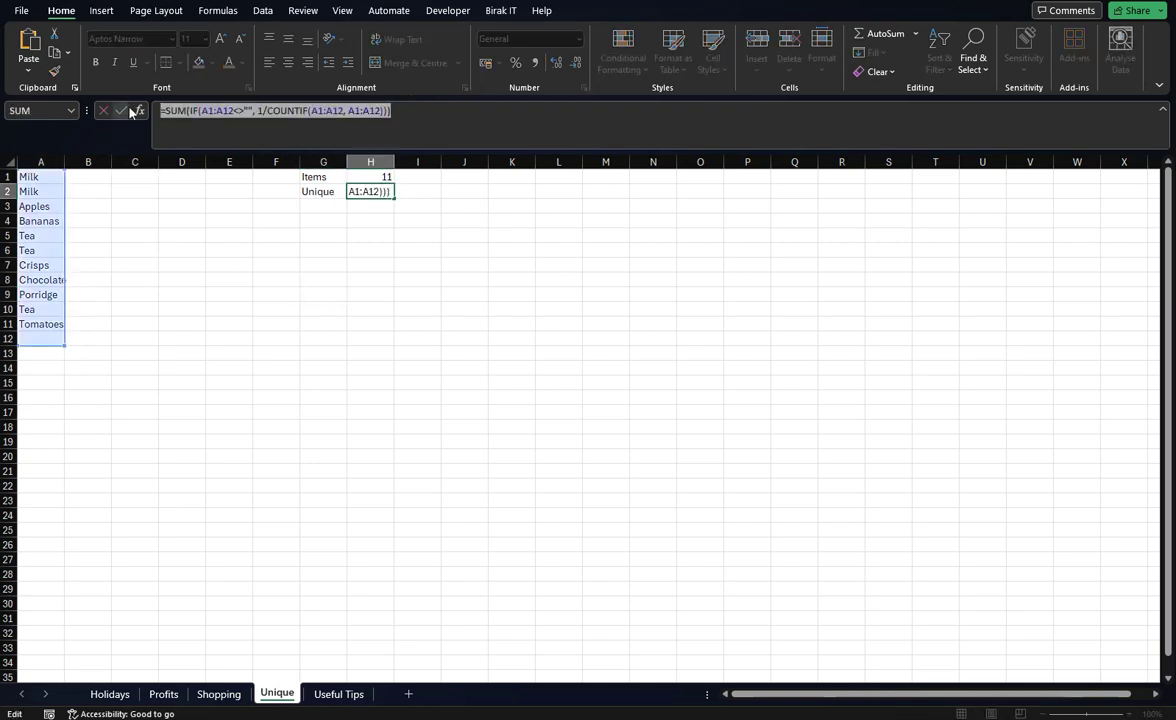
drag(200, 236, 235, 236)
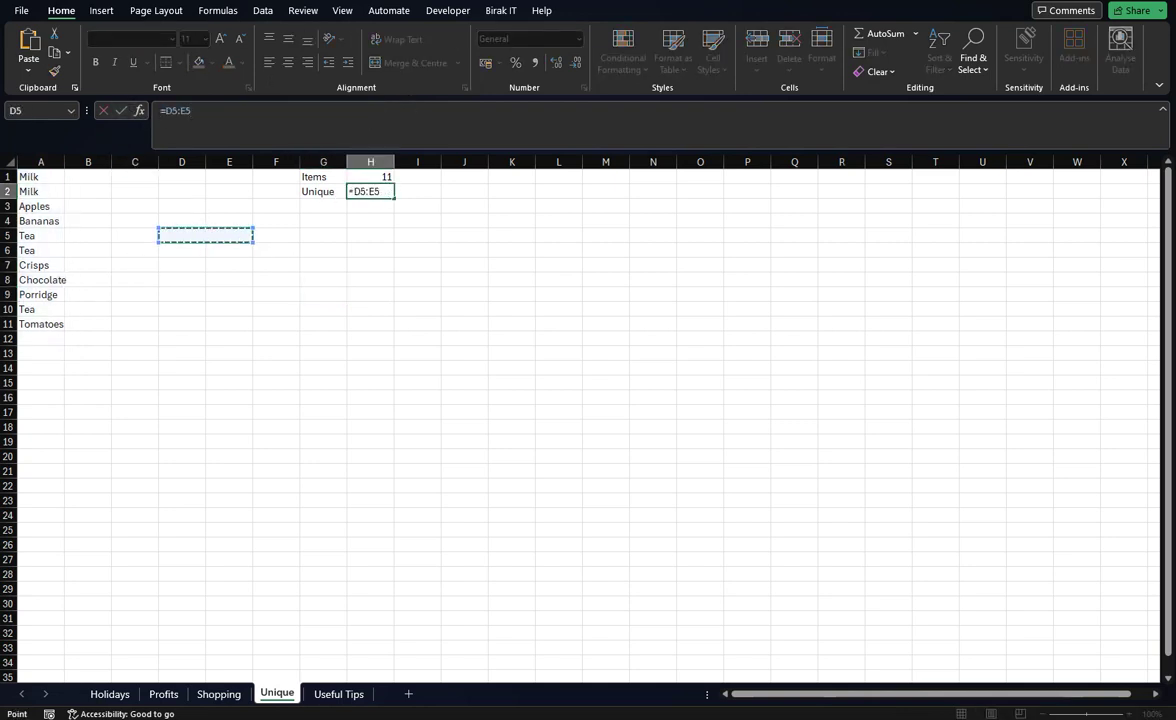
key(Escape)
key(alt+Tab)
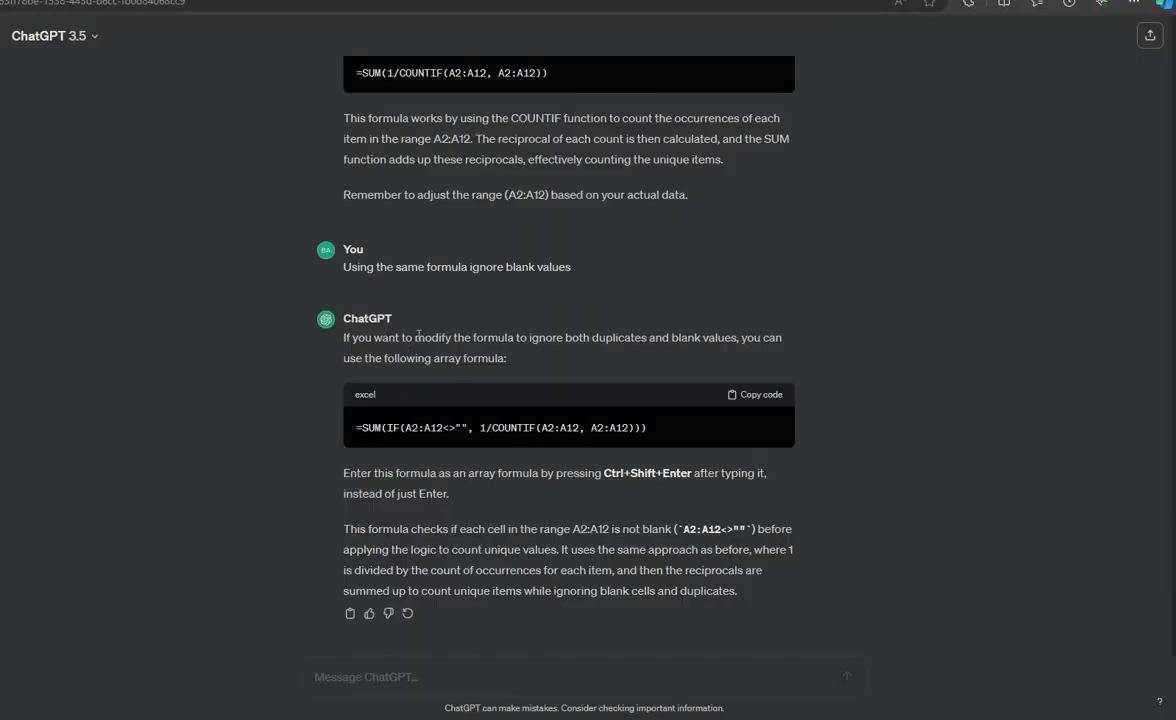
Highlight the blank-ignoring question in the ChatGPT conversation
mouse_move(572, 268)
mouse_down()
mouse_move(320, 258)
mouse_move(338, 275)
mouse_up()
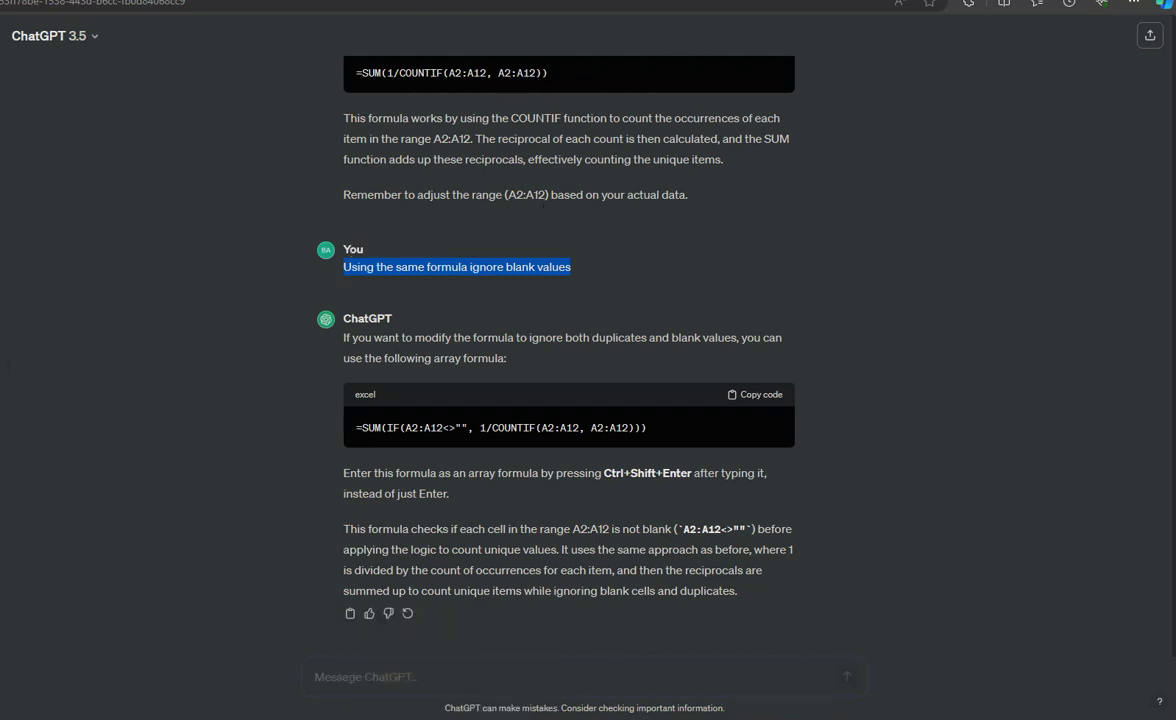
Change the Items COUNTA range in H1 to end at row 12
mouse_move(377, 718)
click(297, 665)
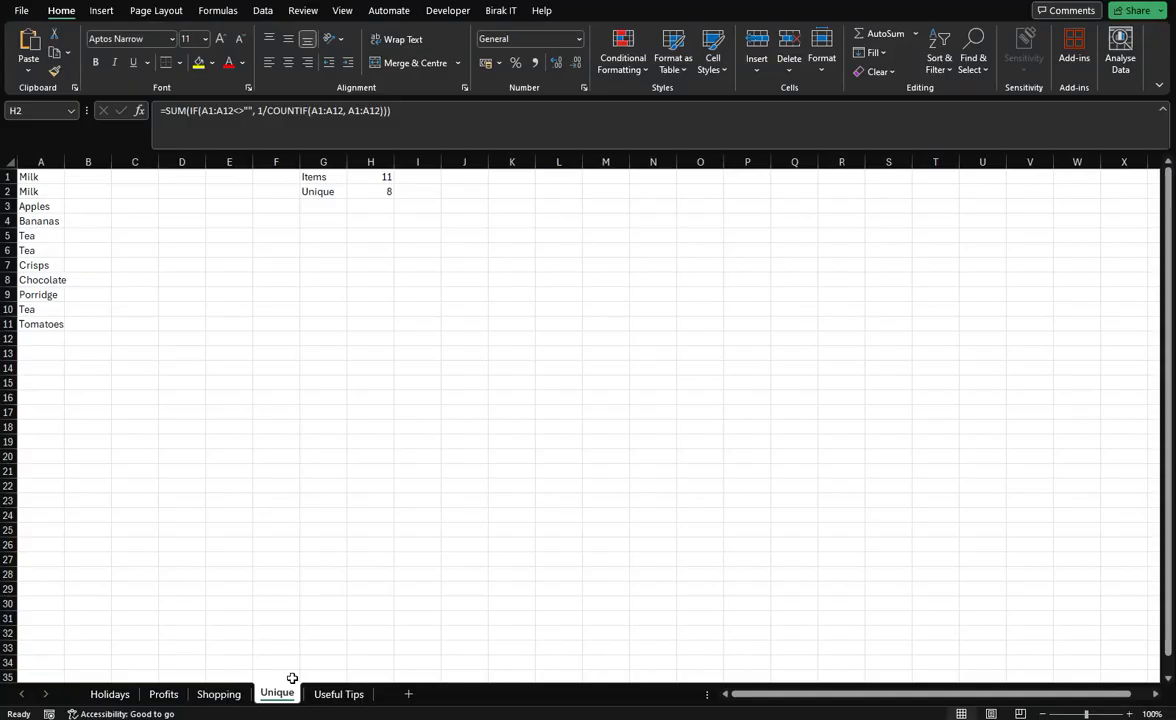
click(370, 177)
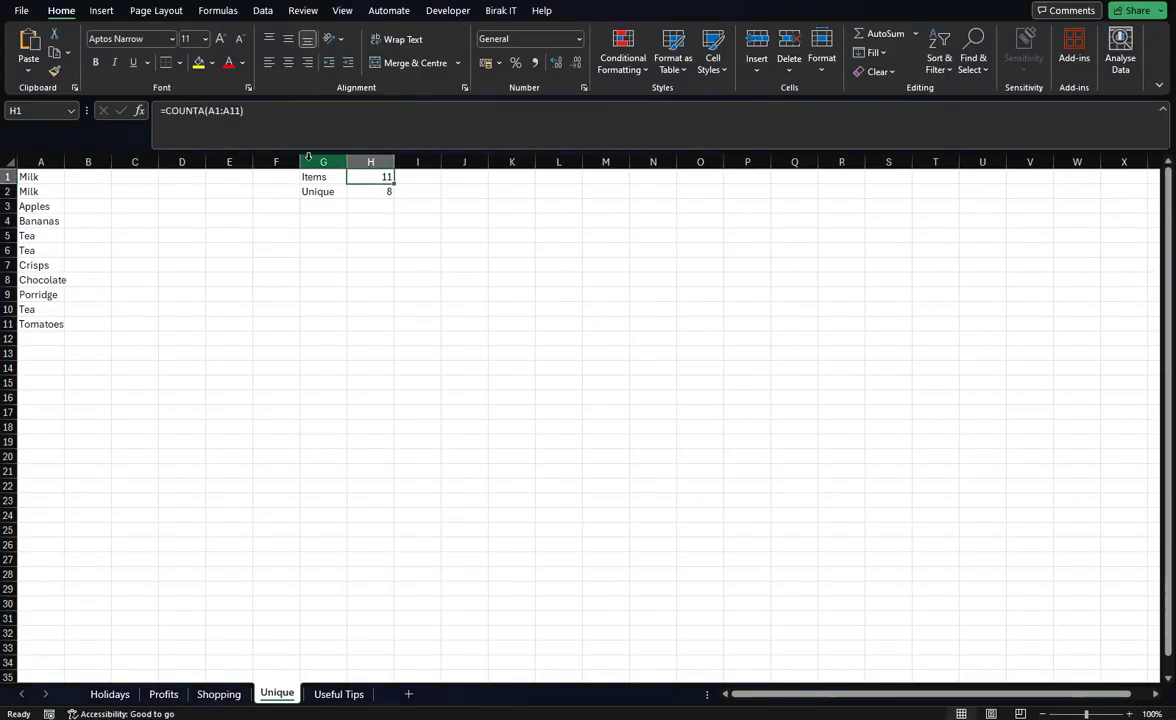
click(237, 110)
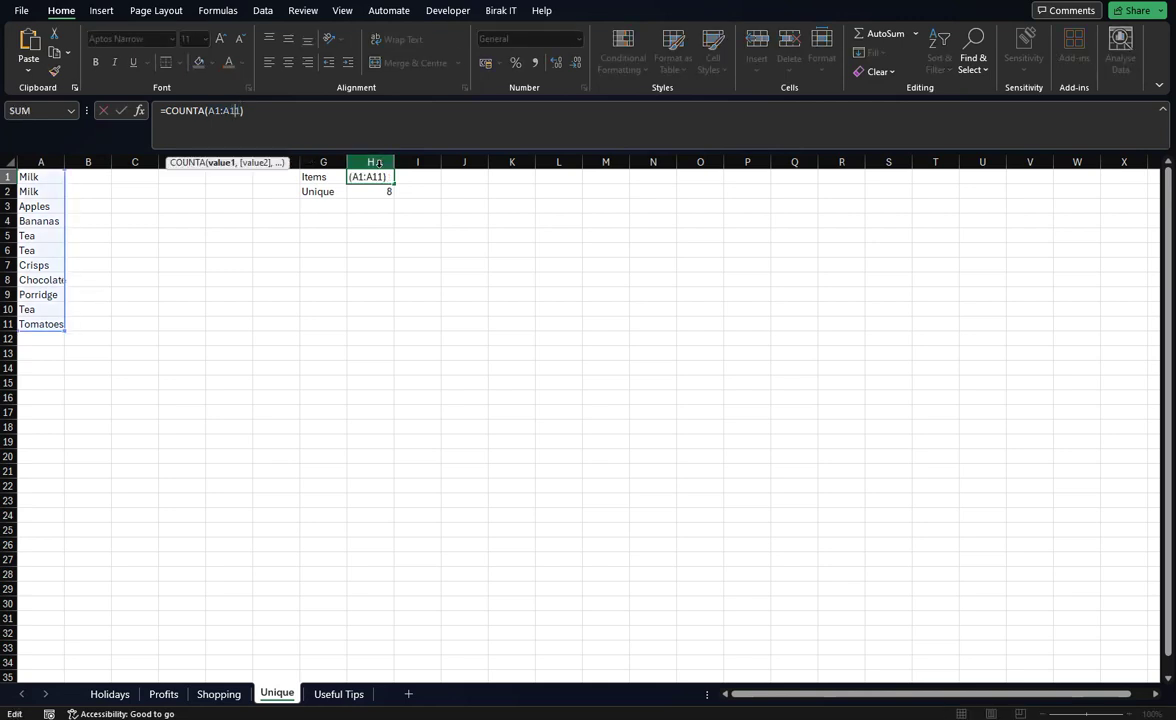
key(BackSpace)
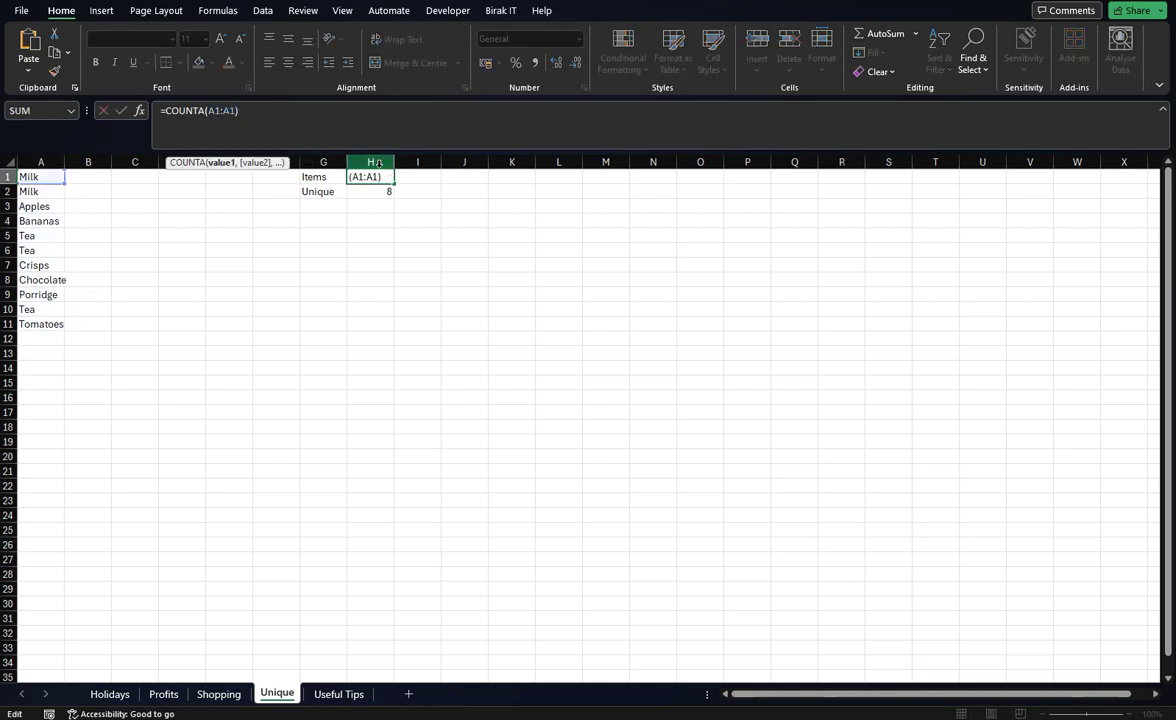
key(BackSpace)
text(12)
key(Return)
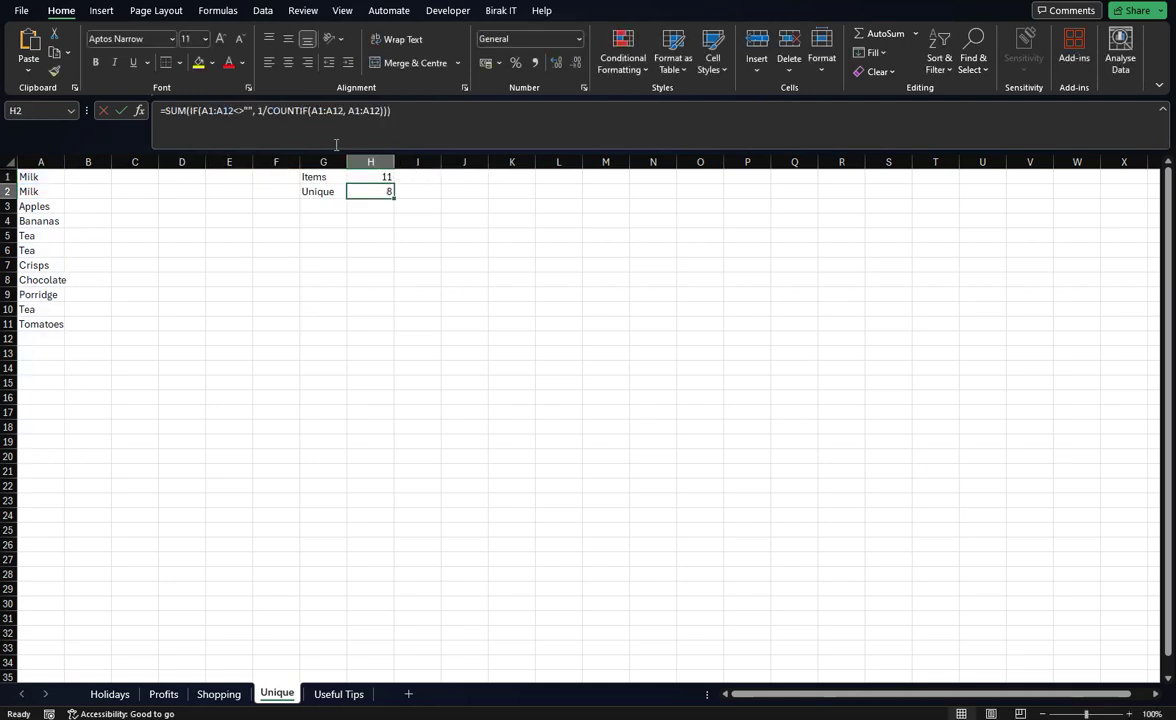
Re-confirm H2's blank-ignoring unique-count formula, still showing 8
double_click(388, 191)
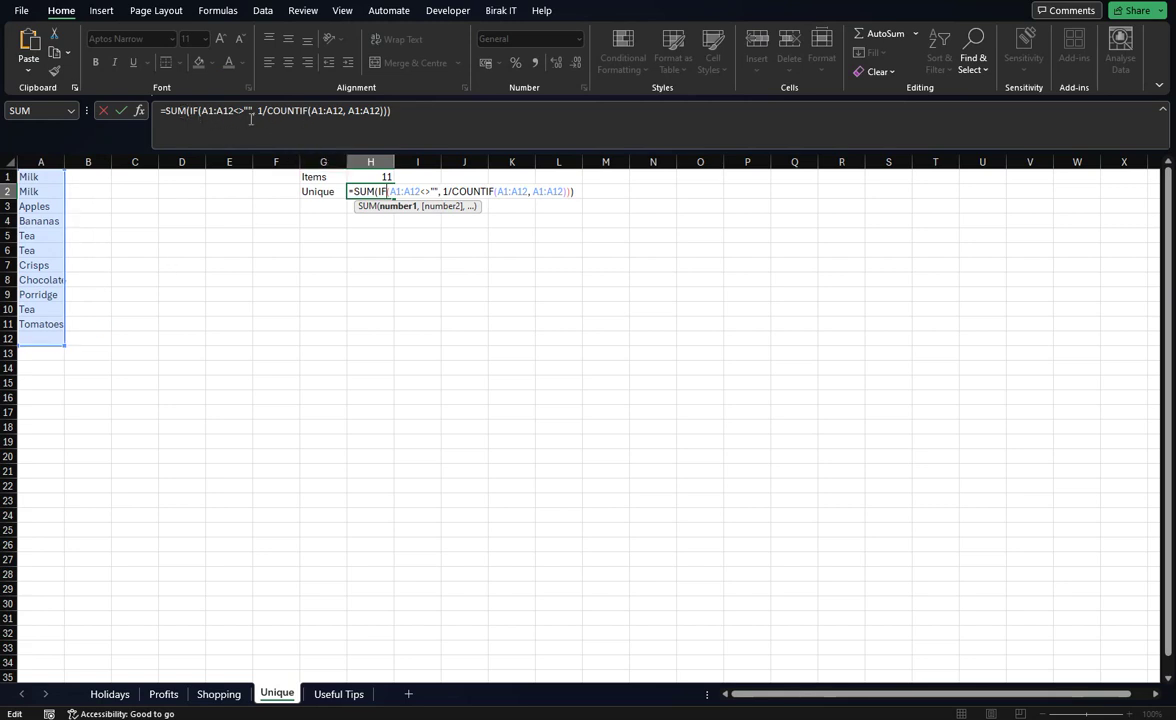
click(124, 113)
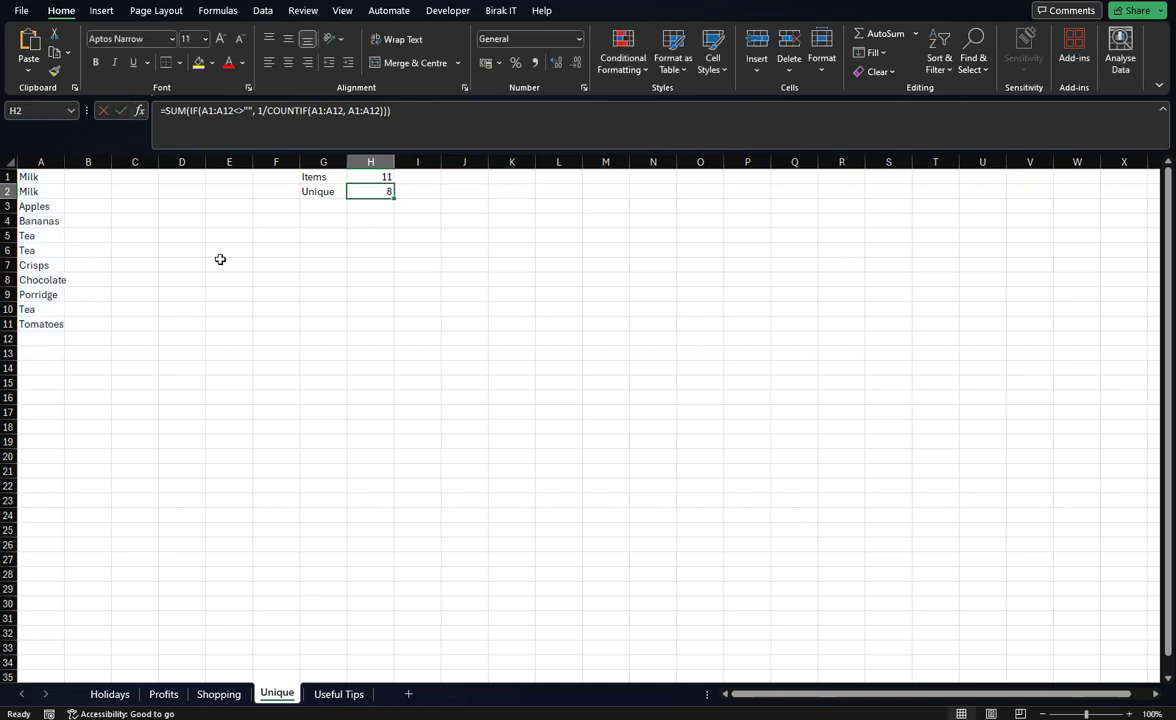
click(367, 295)
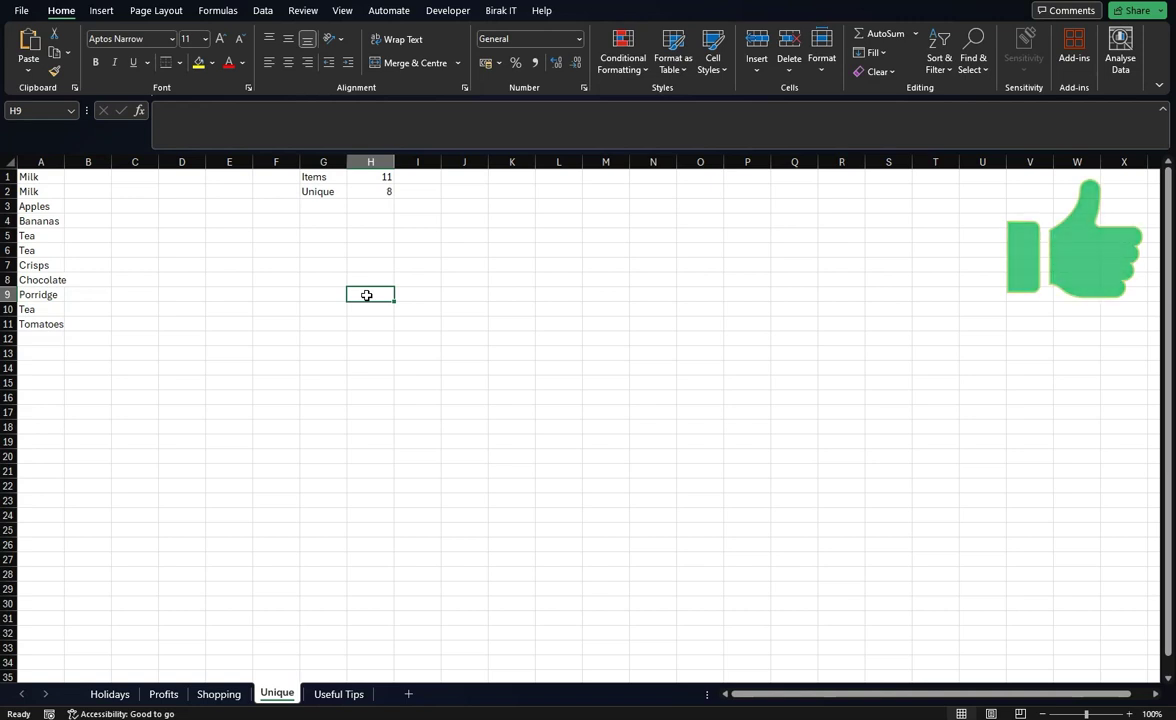
click(374, 177)
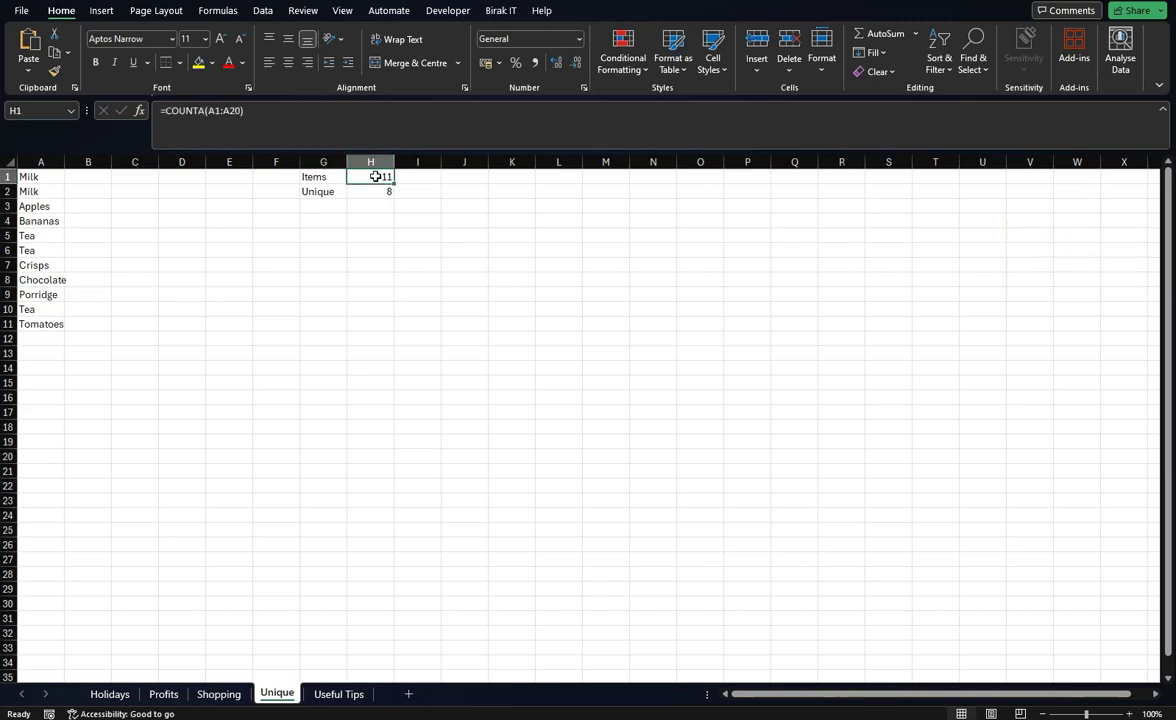
click(331, 135)
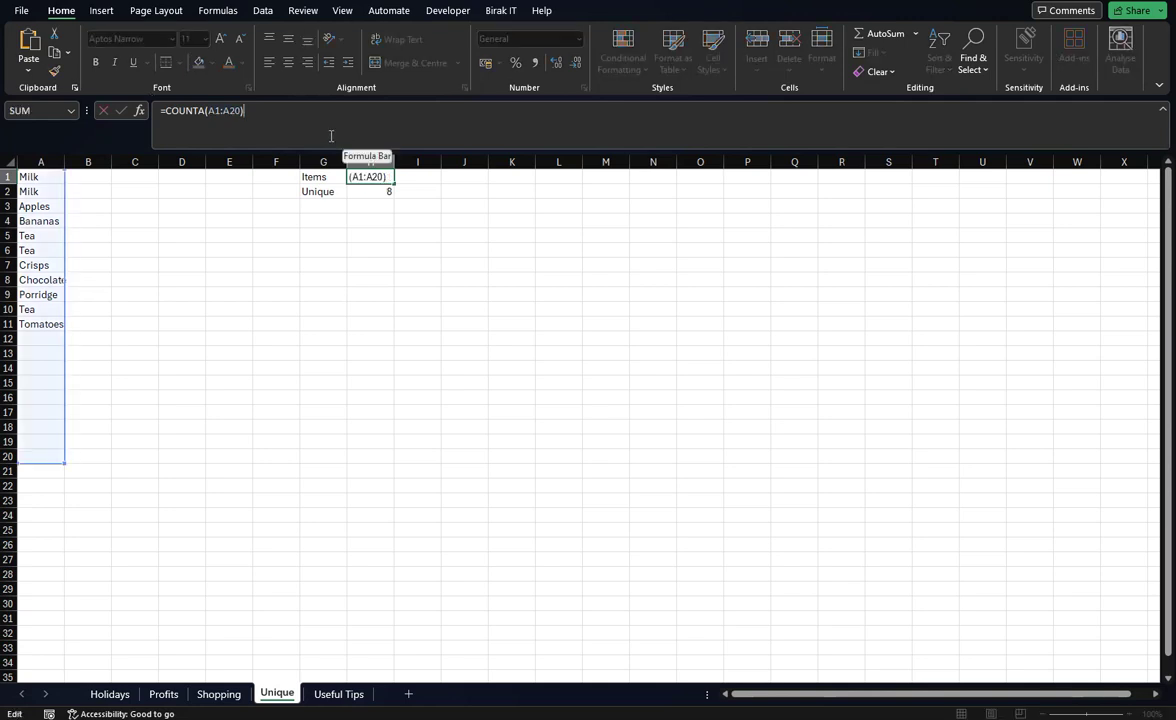
click(188, 316)
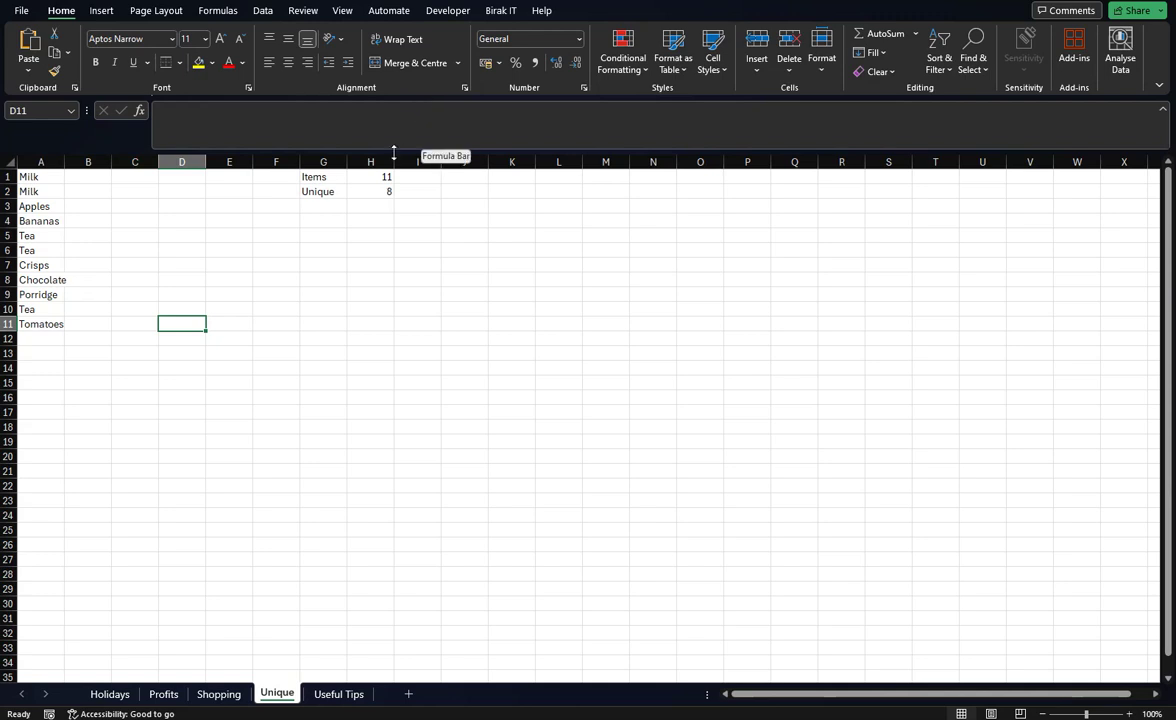
click(383, 189)
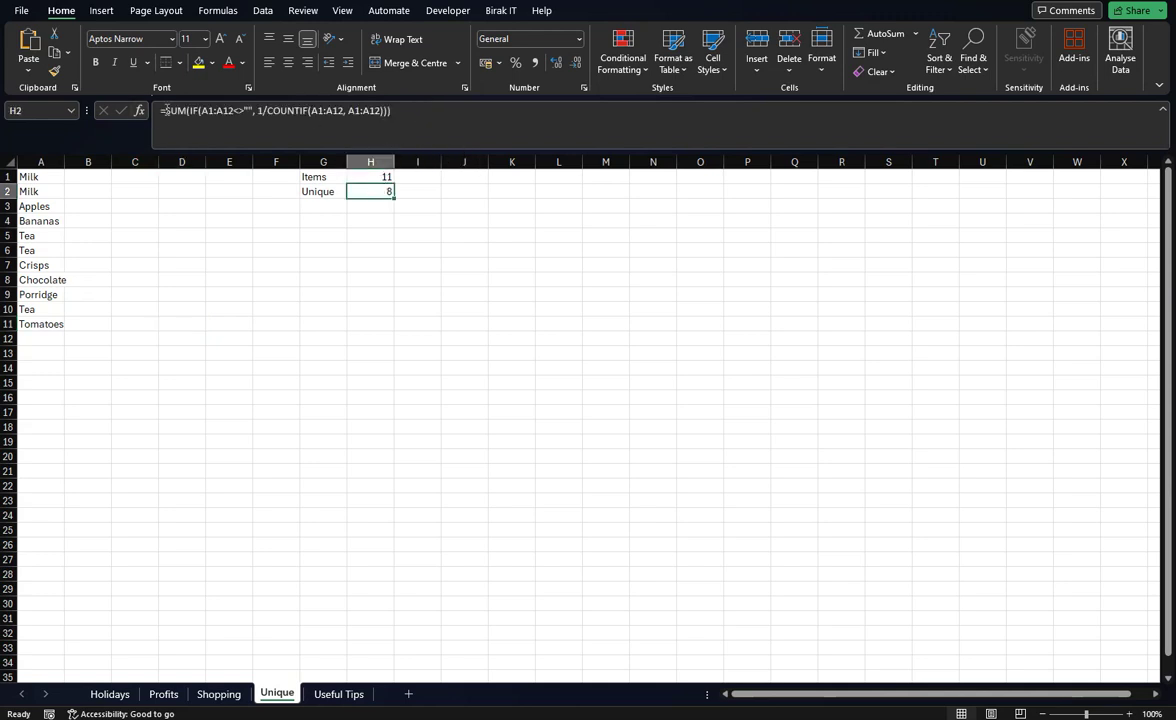
click(181, 256)
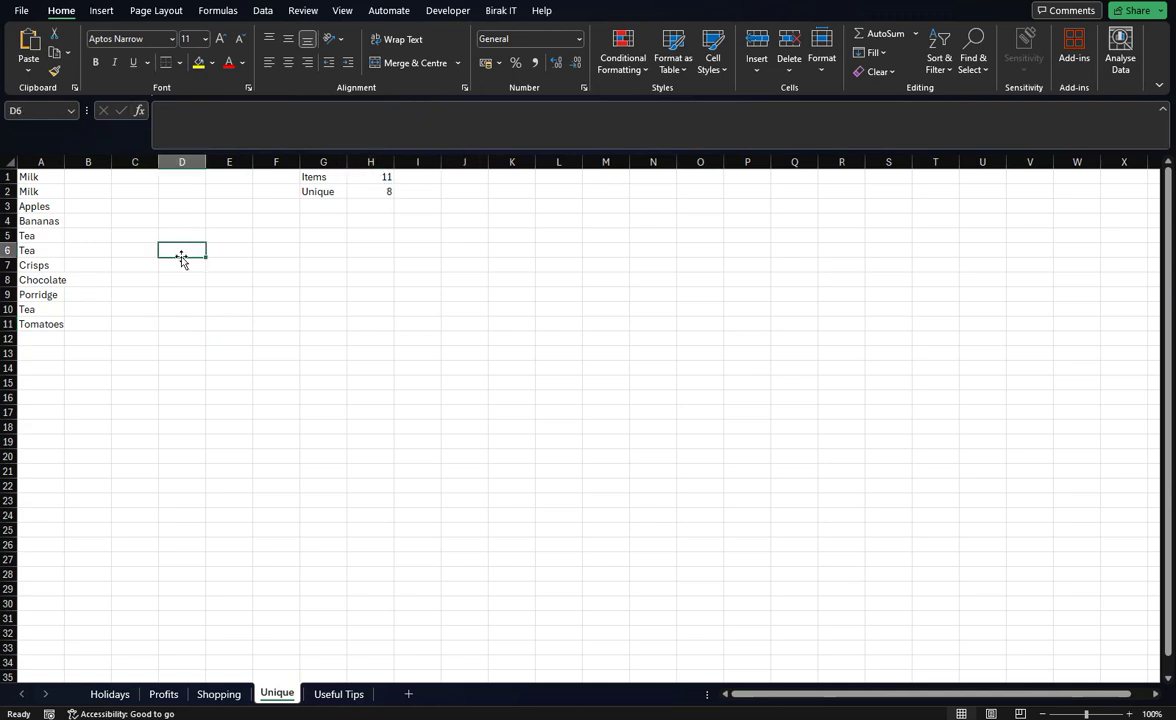